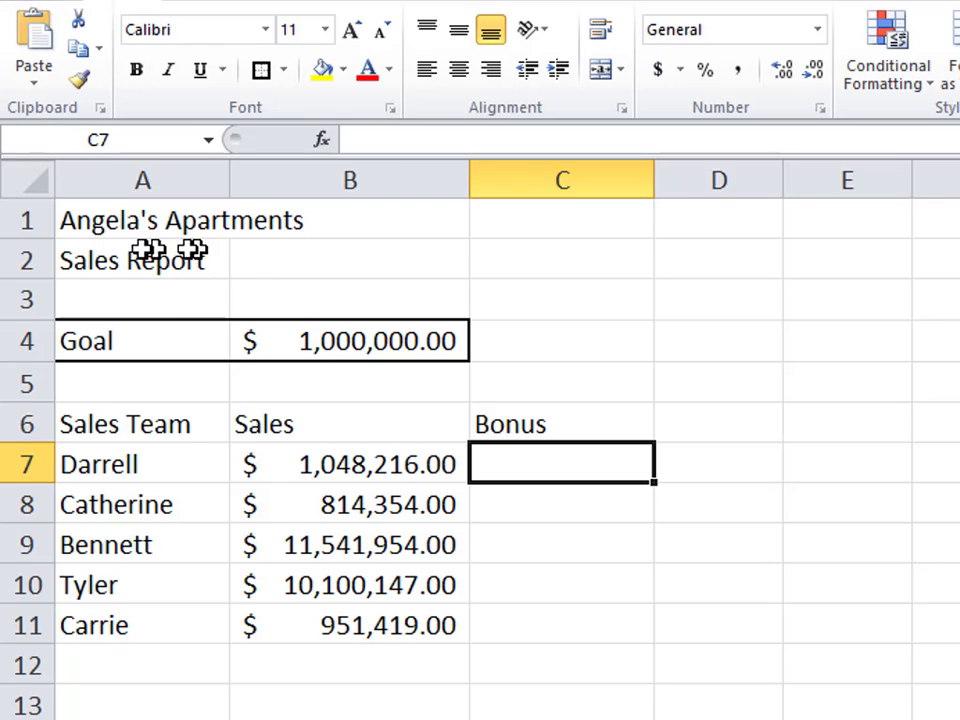
Review the team's sales figures in B7:B11 against the goal in B4 and look over the Bonus column cells
left_click(297, 465)
left_click(304, 545)
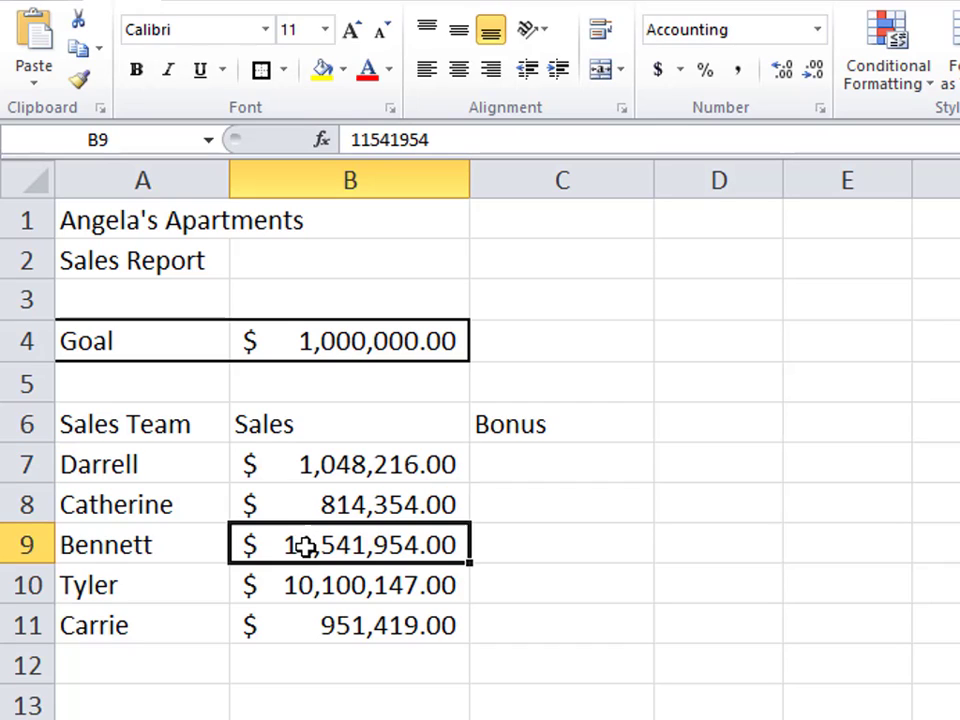
left_click(296, 590)
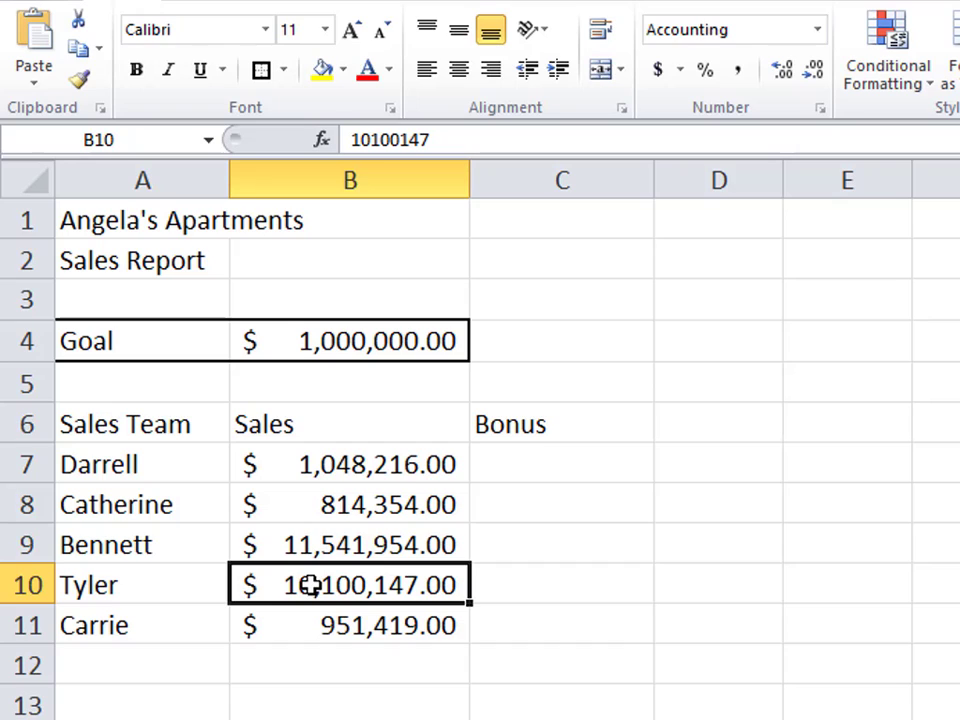
left_click(296, 544)
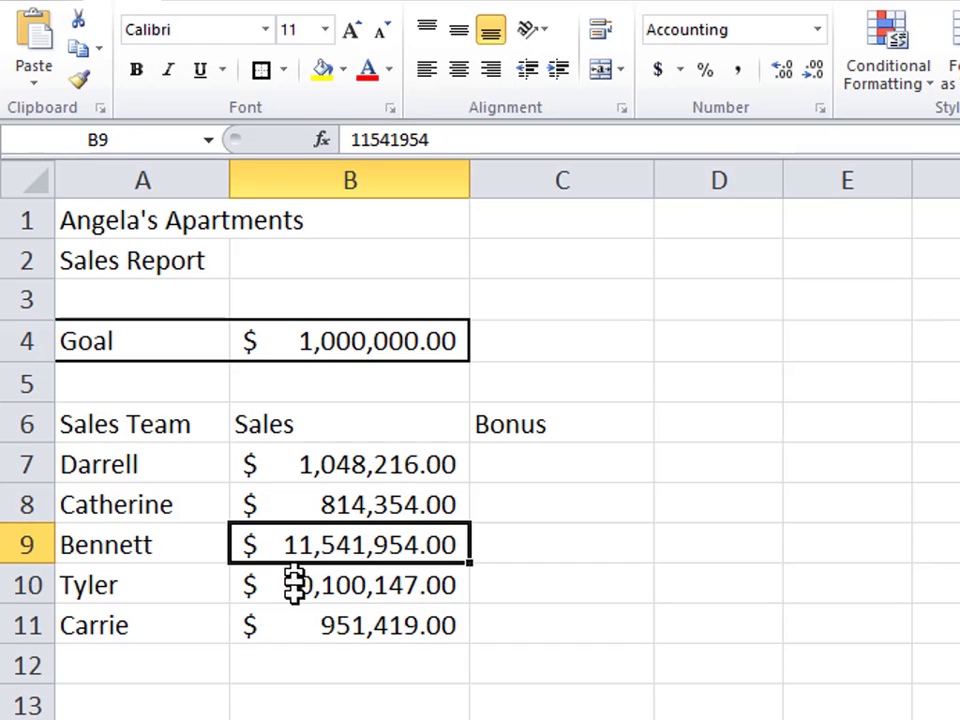
left_click(285, 590)
left_click(285, 545)
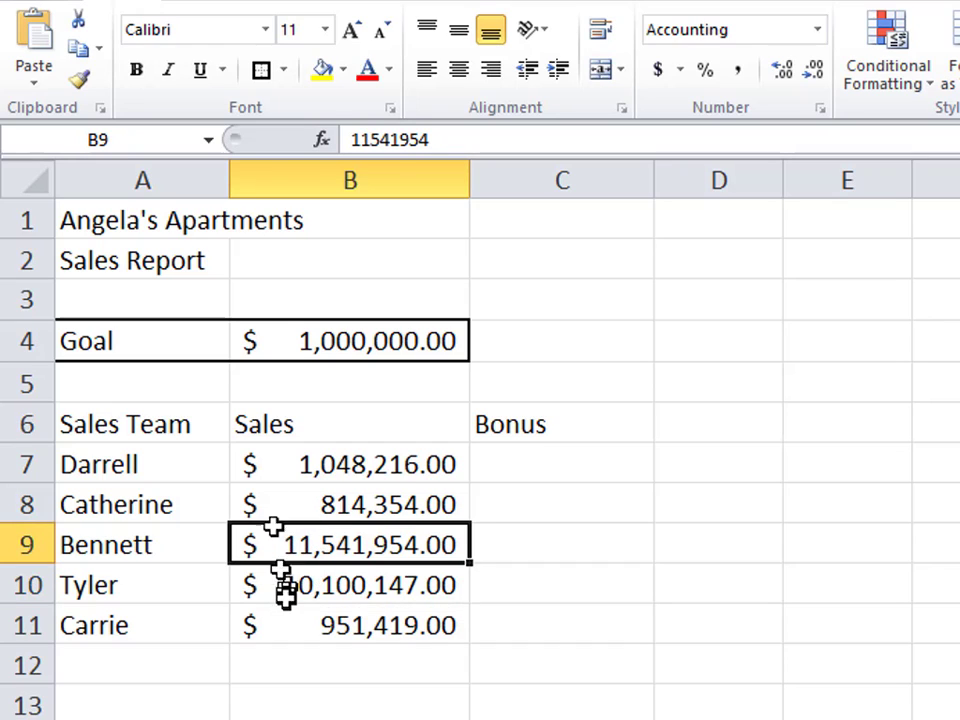
left_click(276, 462)
left_click(286, 506)
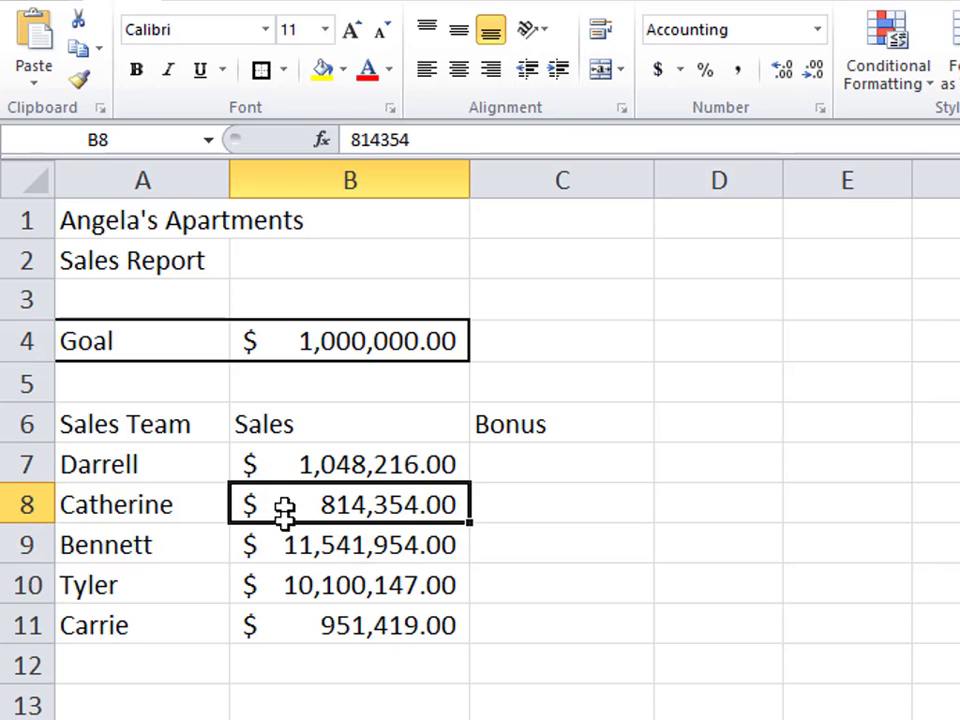
left_click(285, 624)
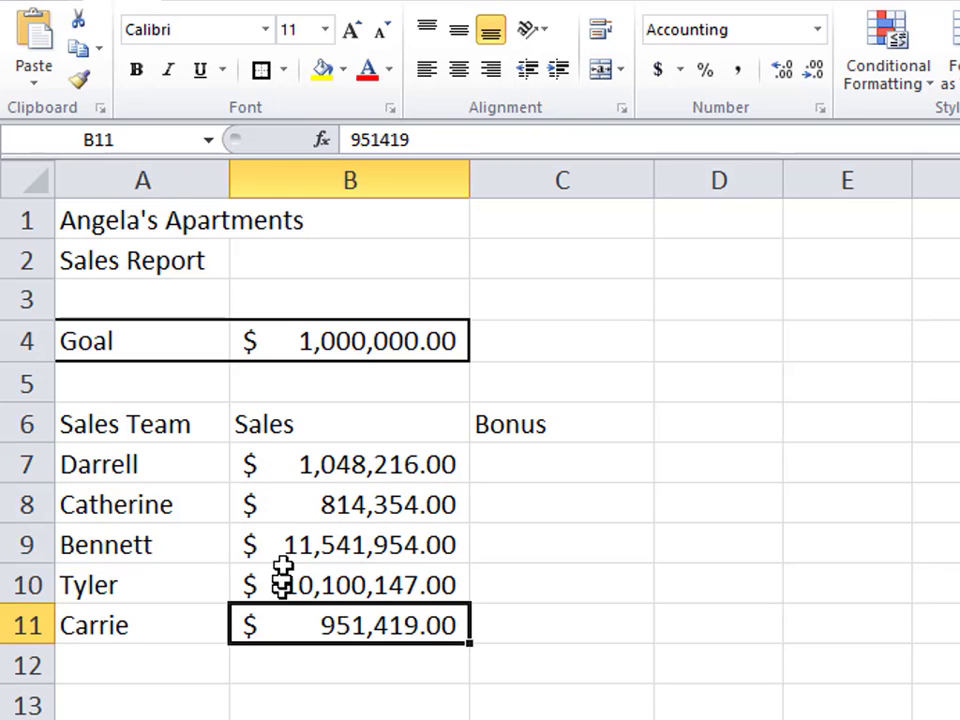
left_click(278, 504)
left_click(284, 623)
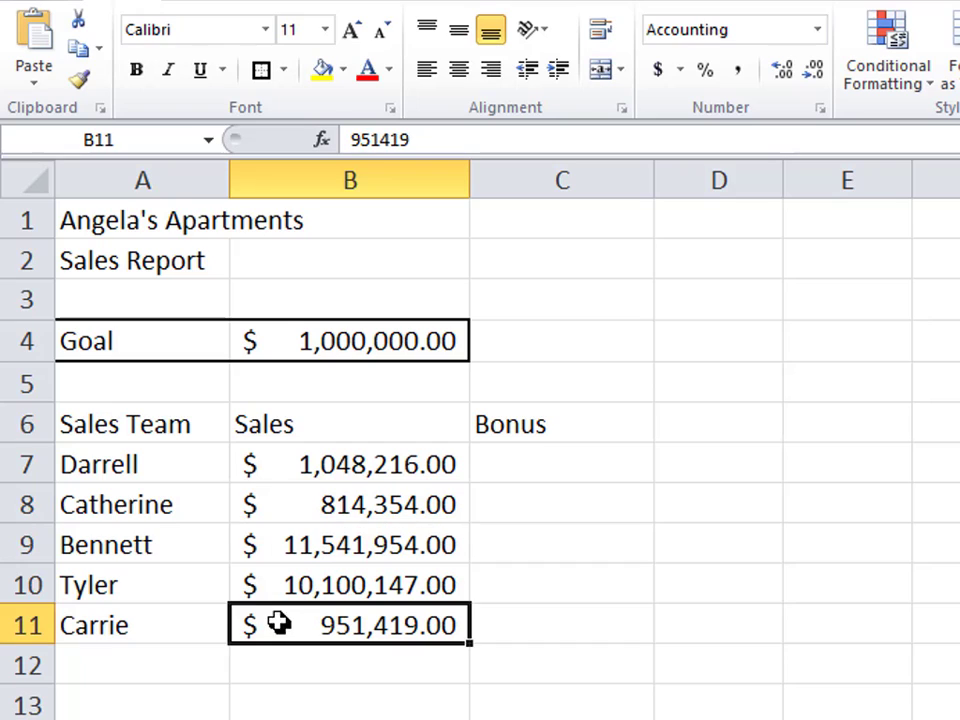
left_click(508, 424)
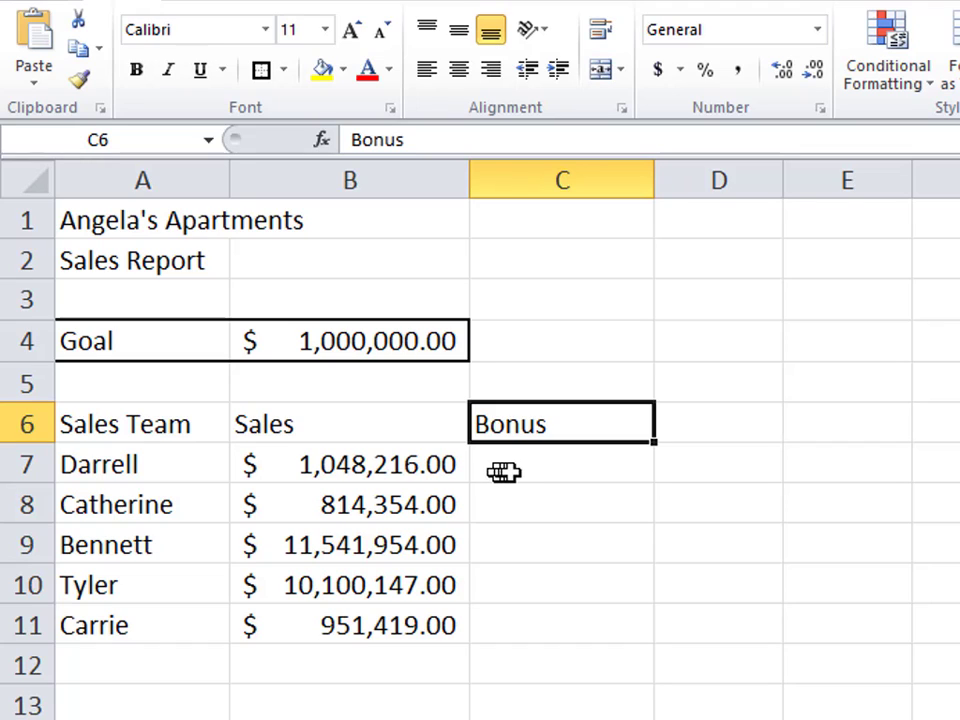
left_click(553, 466)
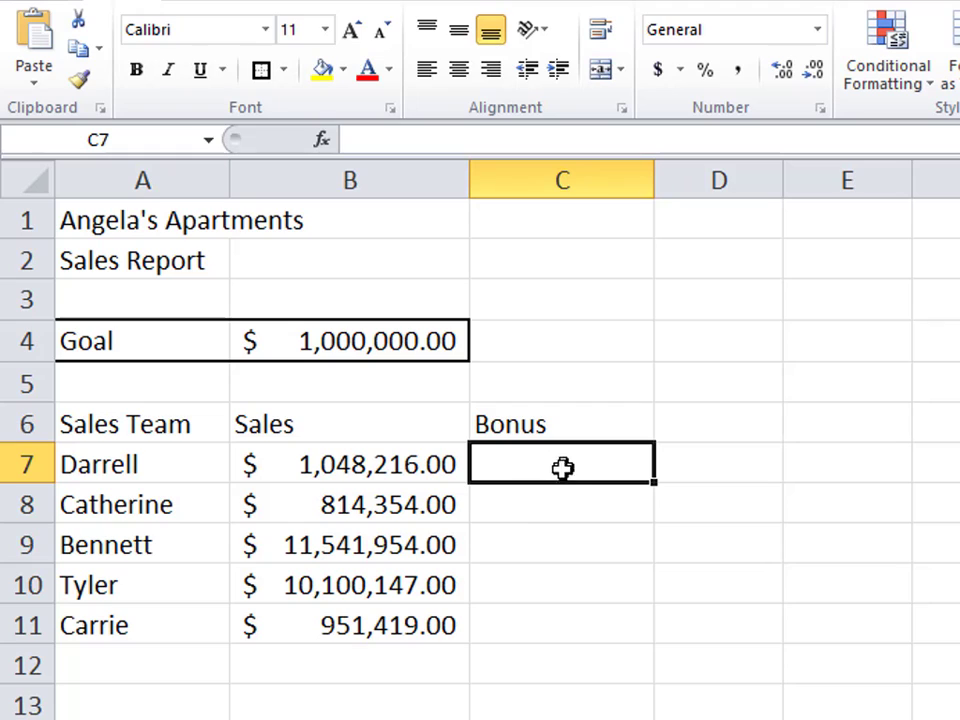
left_click(531, 505)
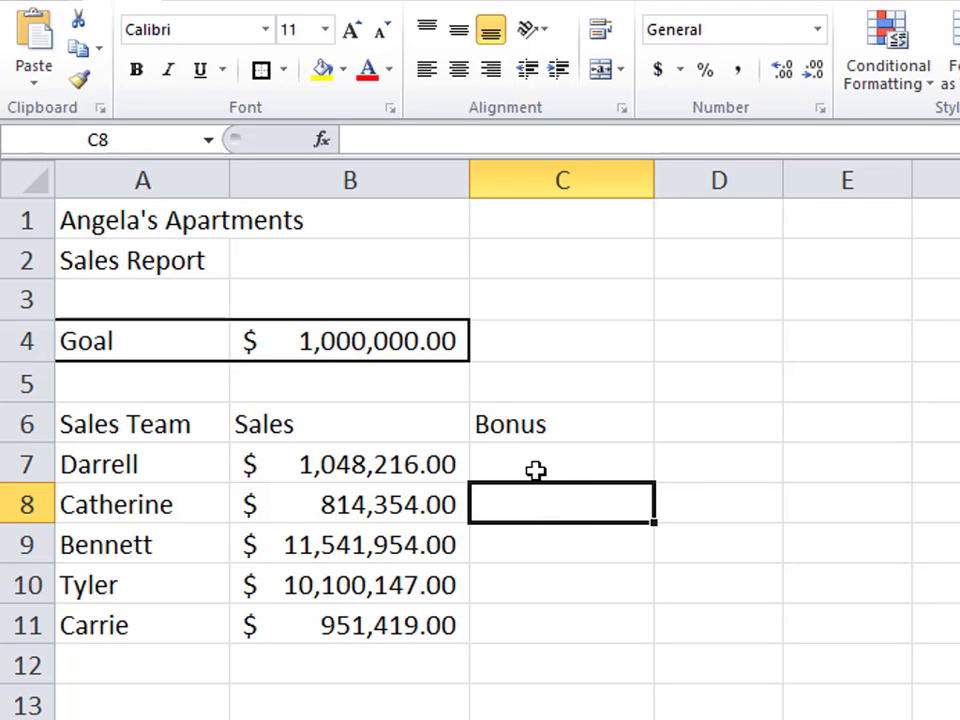
left_click(536, 470)
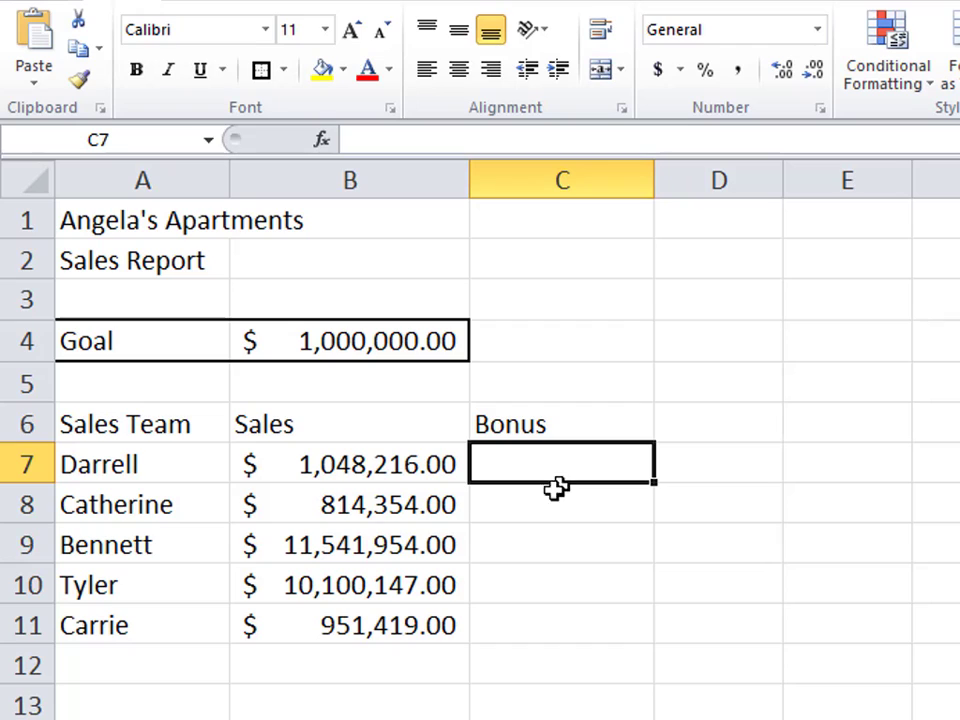
left_click(500, 493)
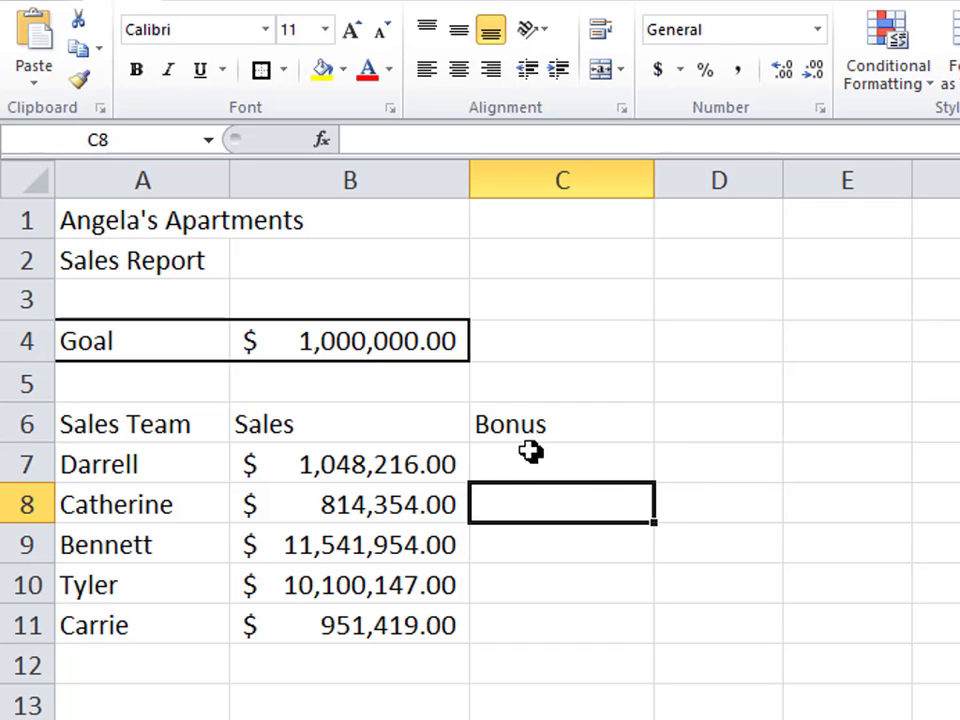
Start an IF formula in C7 with the logical test B7>=B4, comparing the first salesperson's sales with the goal
left_click(531, 456)
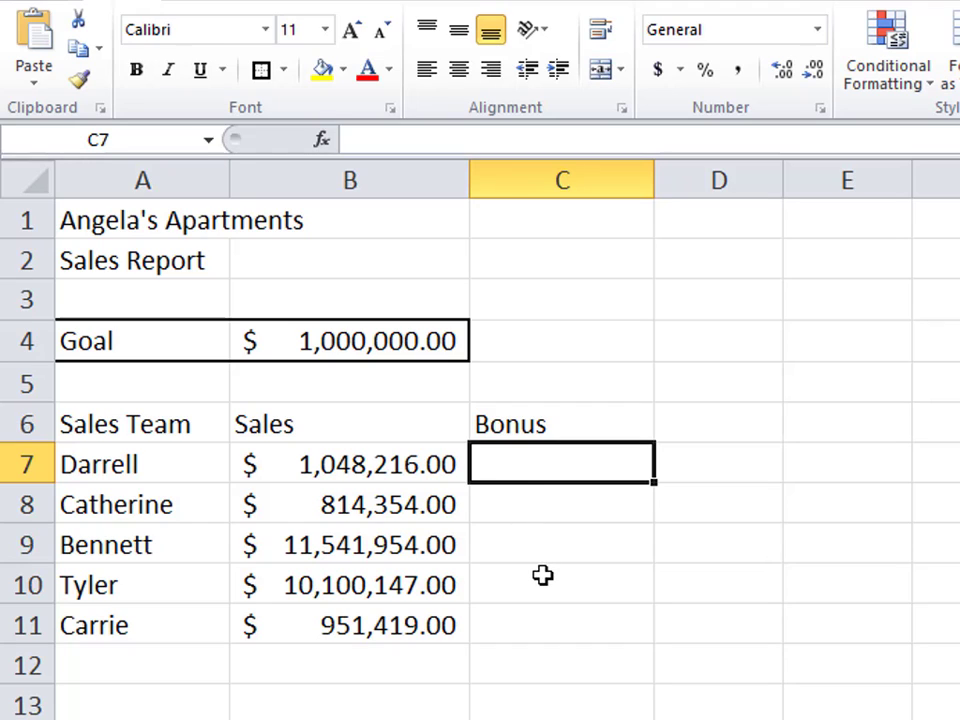
type("=i")
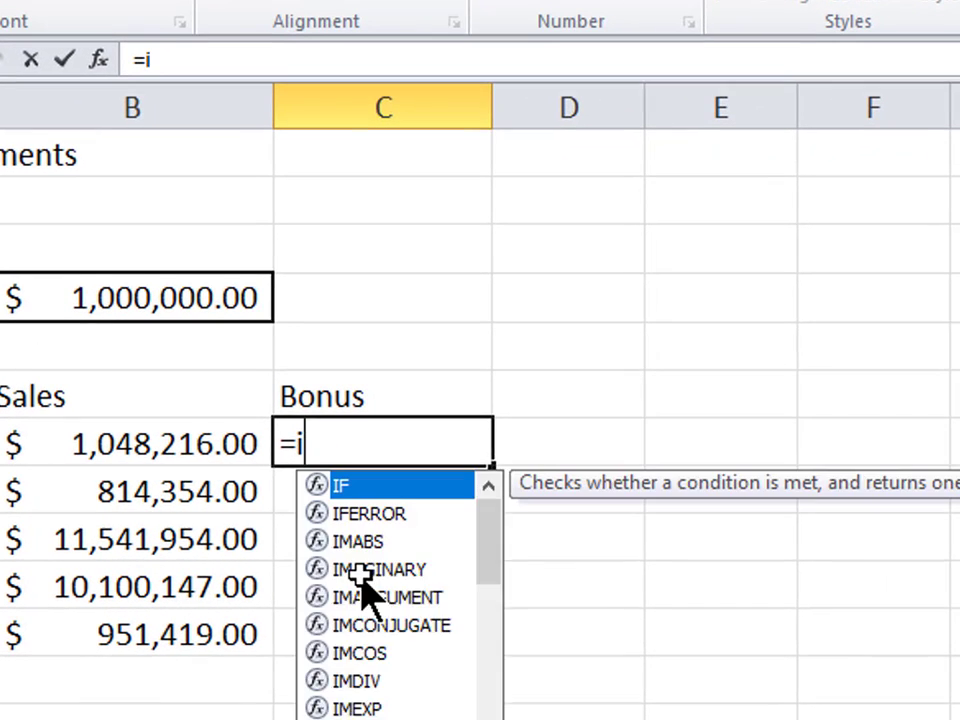
type("f(")
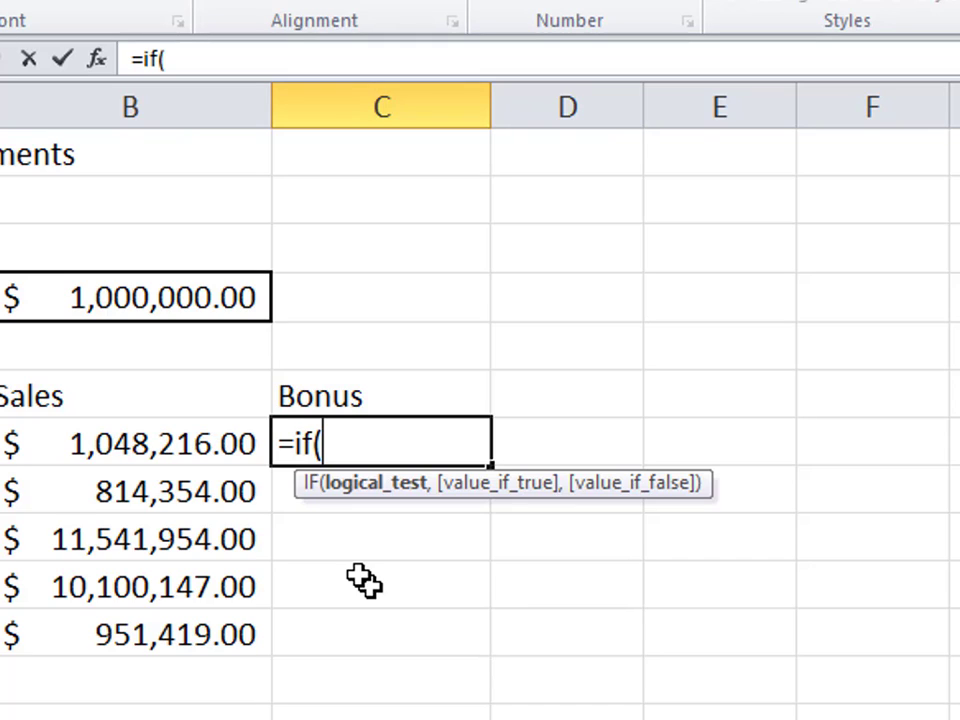
left_click(146, 440)
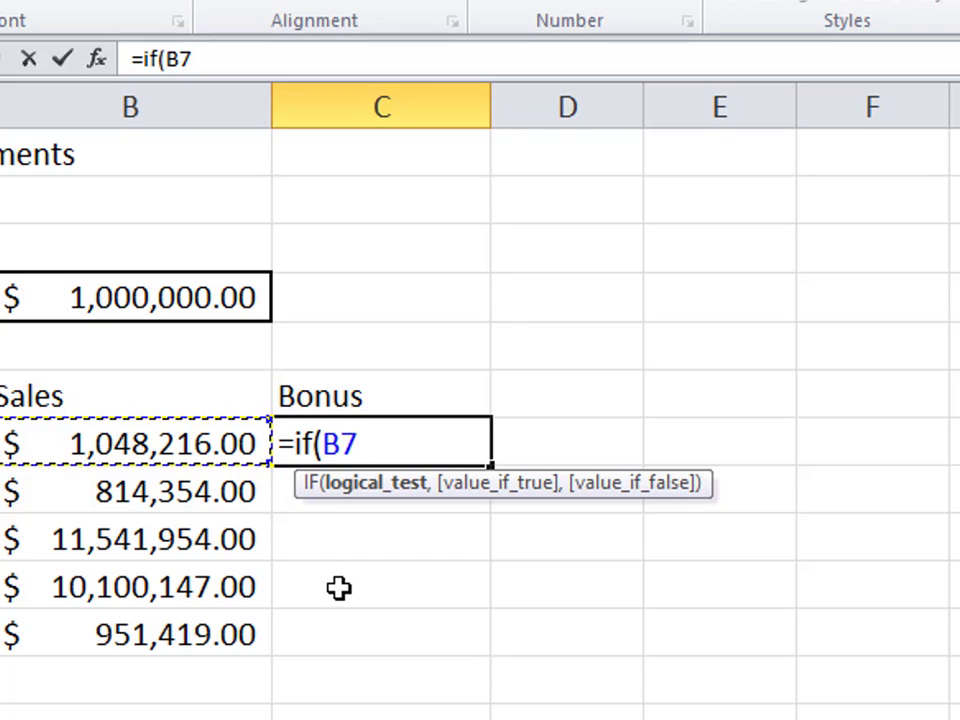
type(">")
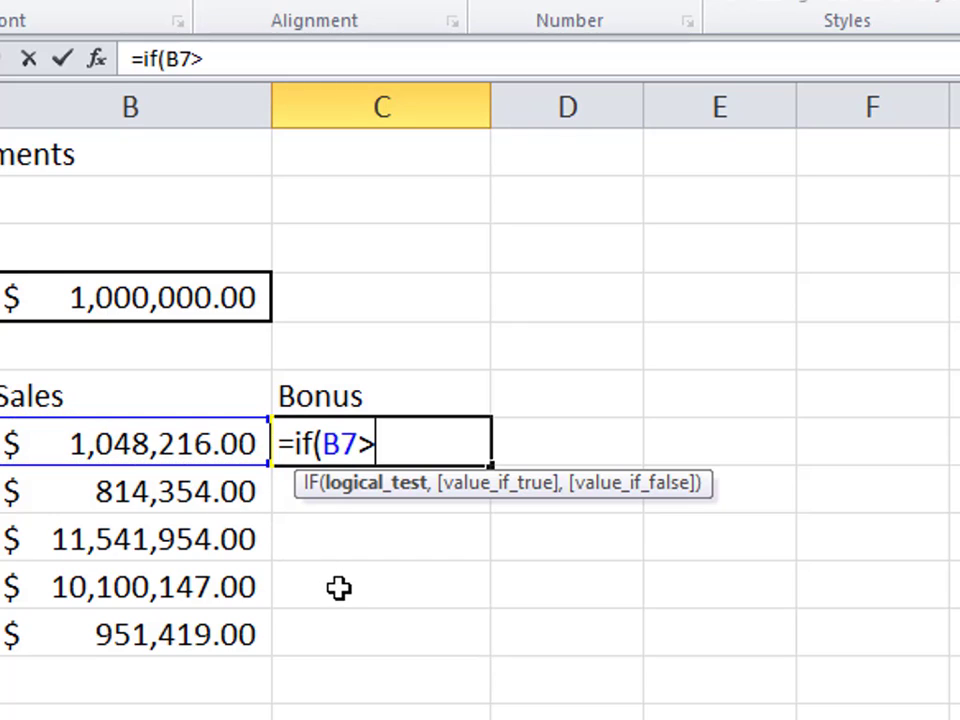
type("=")
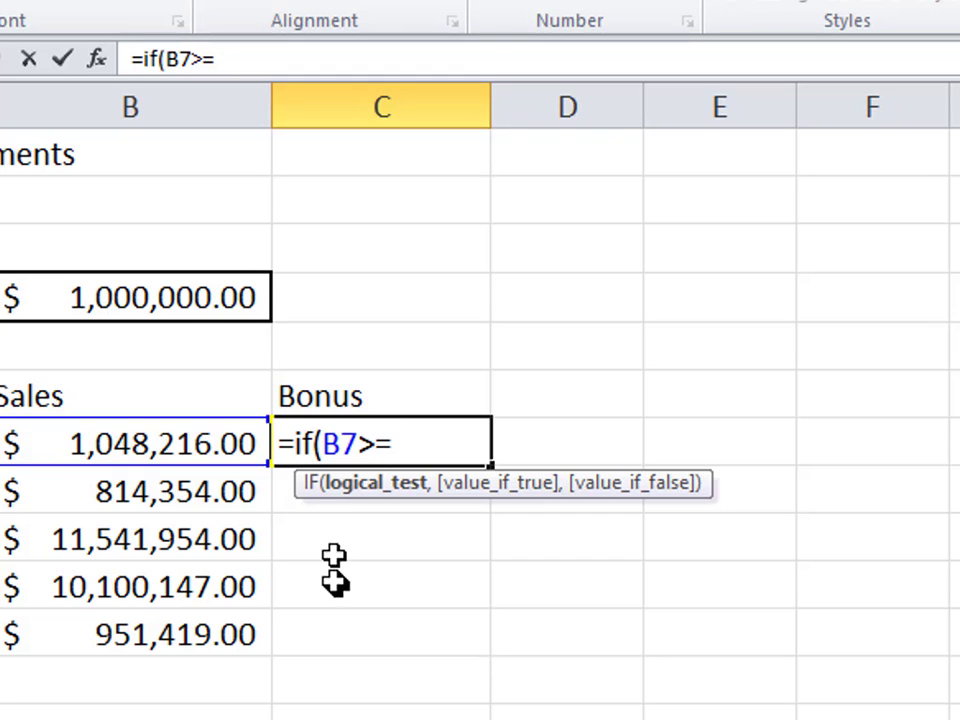
left_click(155, 296)
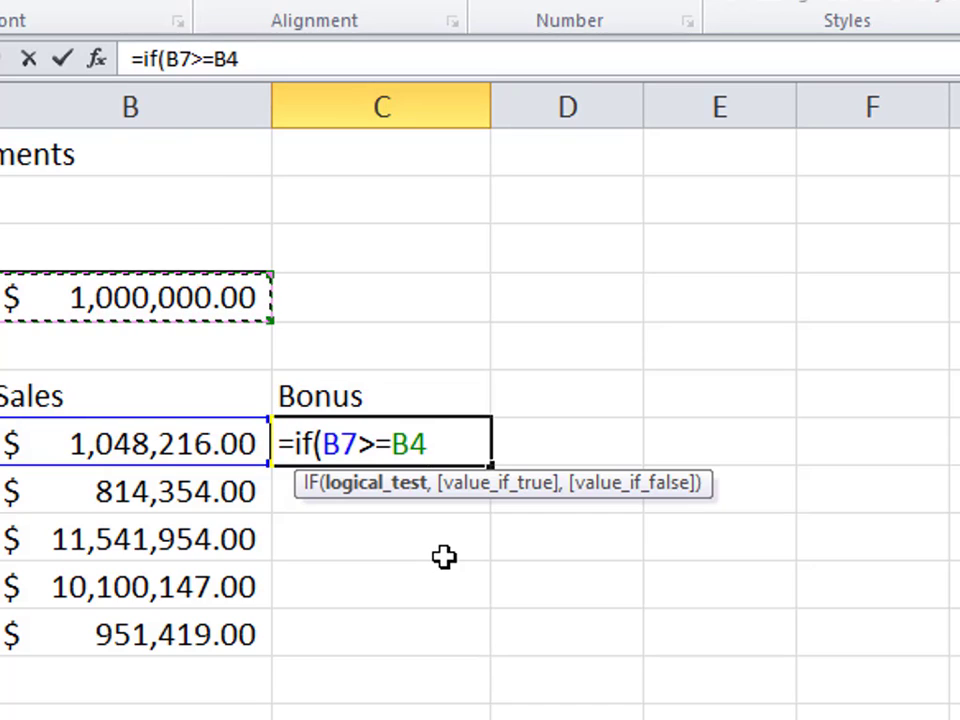
Complete the C7 formula with "Great Job" as the true value and "Better luck next time" as the false value
type(",")
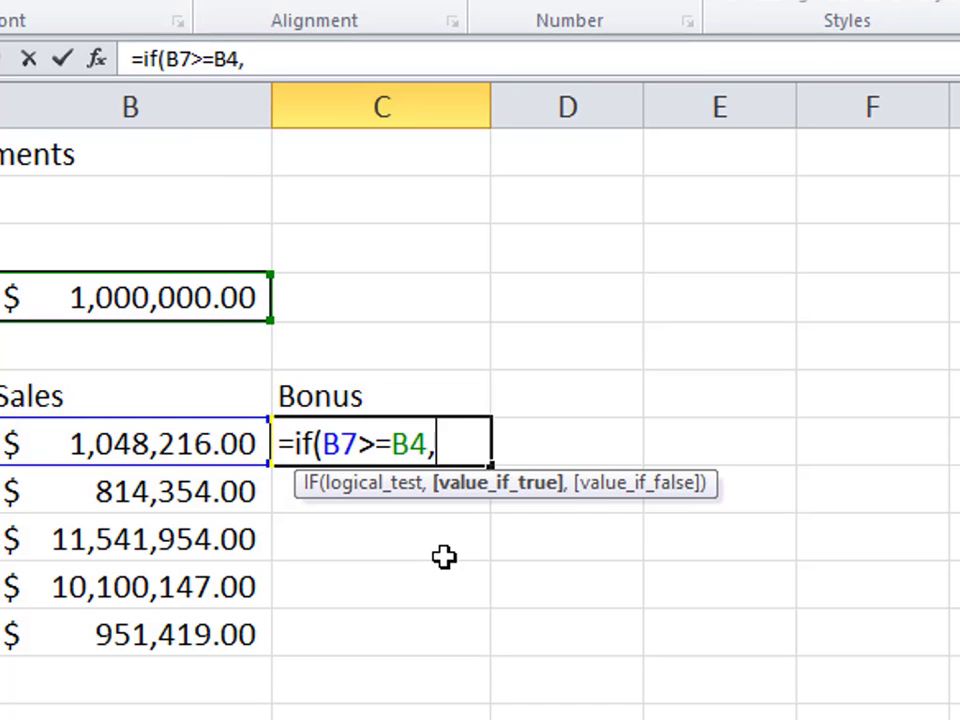
type("\"Gre")
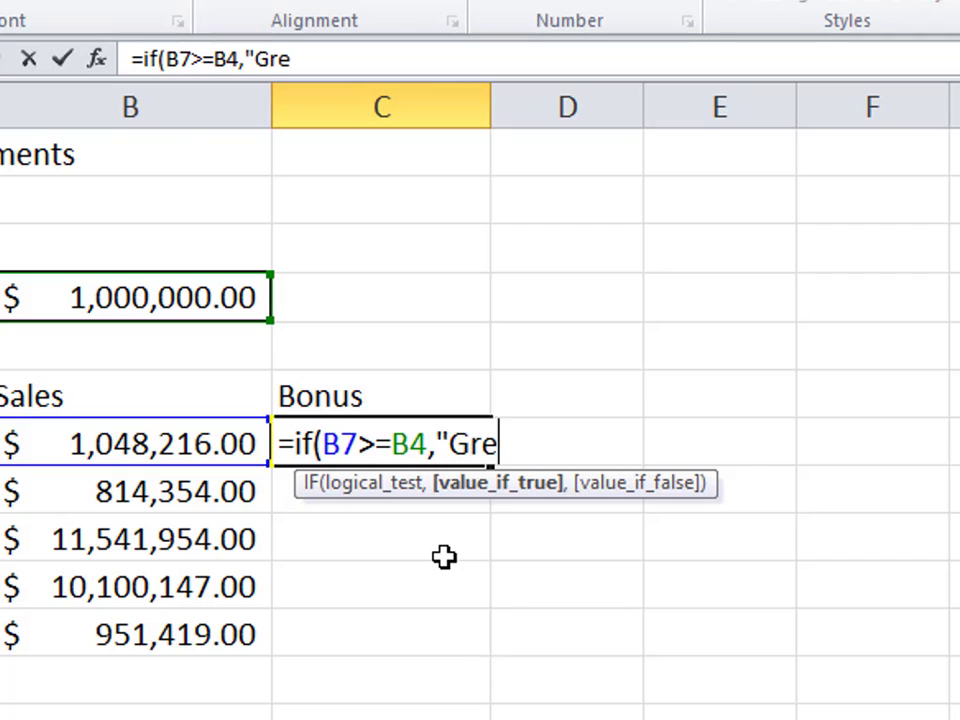
type("at Job\"")
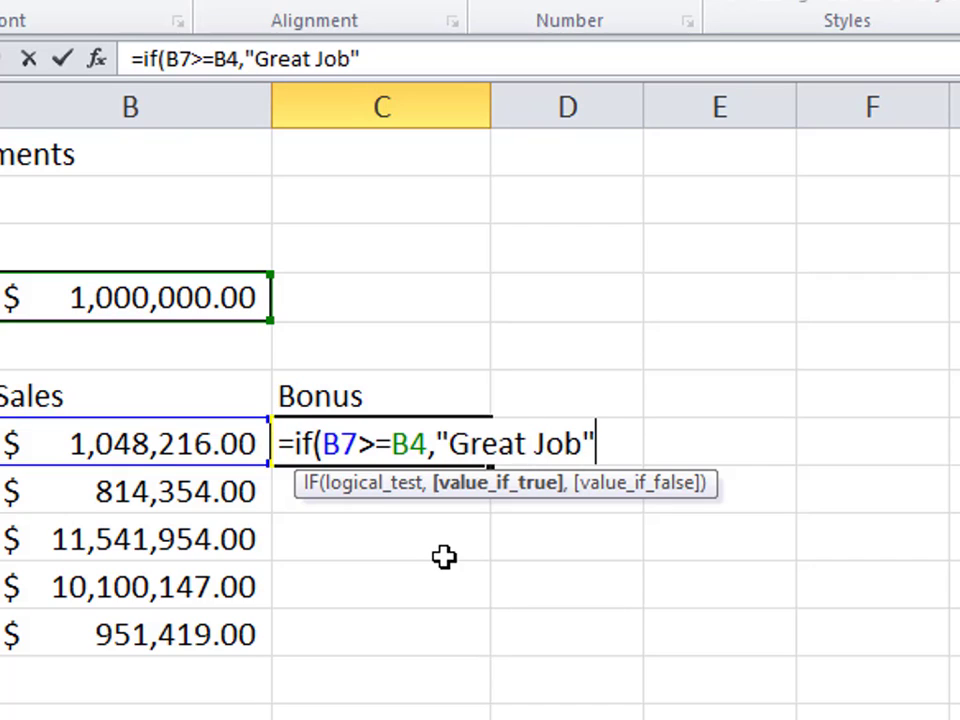
type(",")
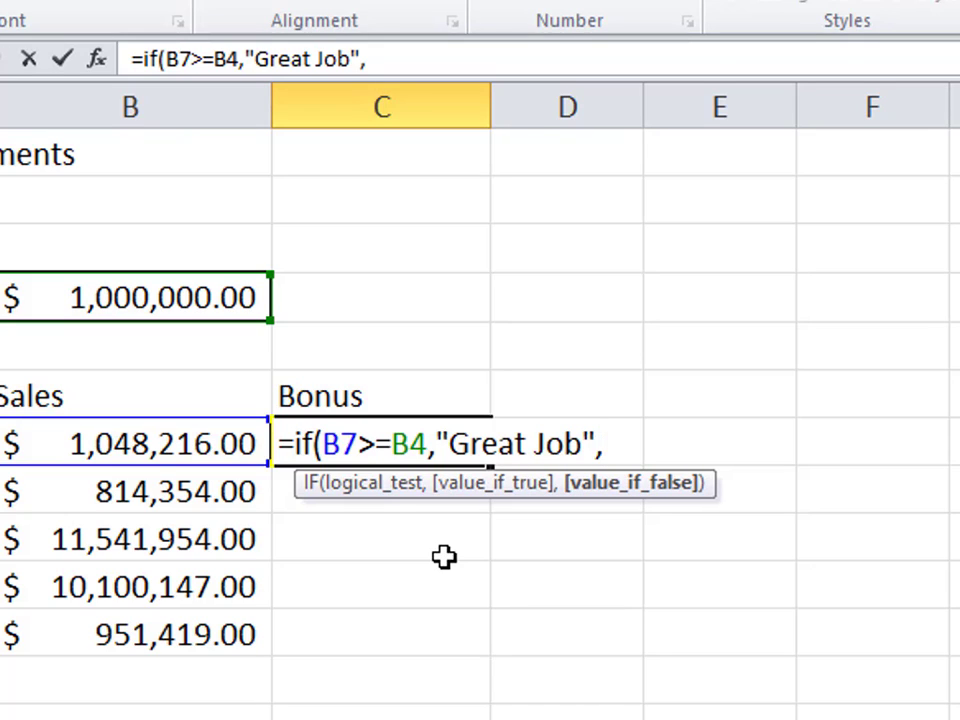
type("\"B")
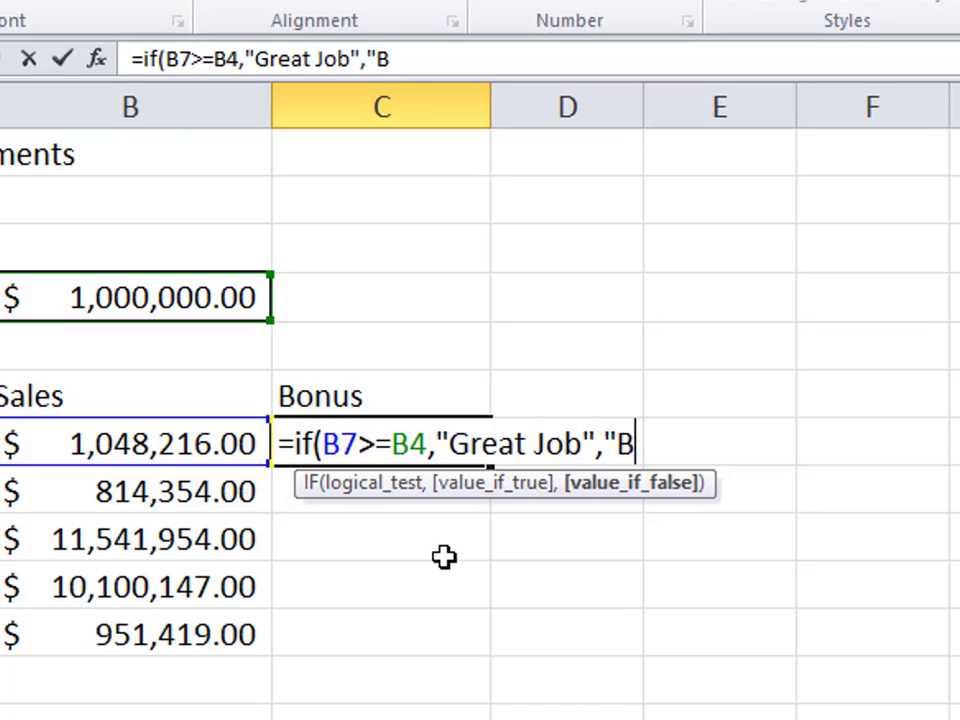
type("etter luck n")
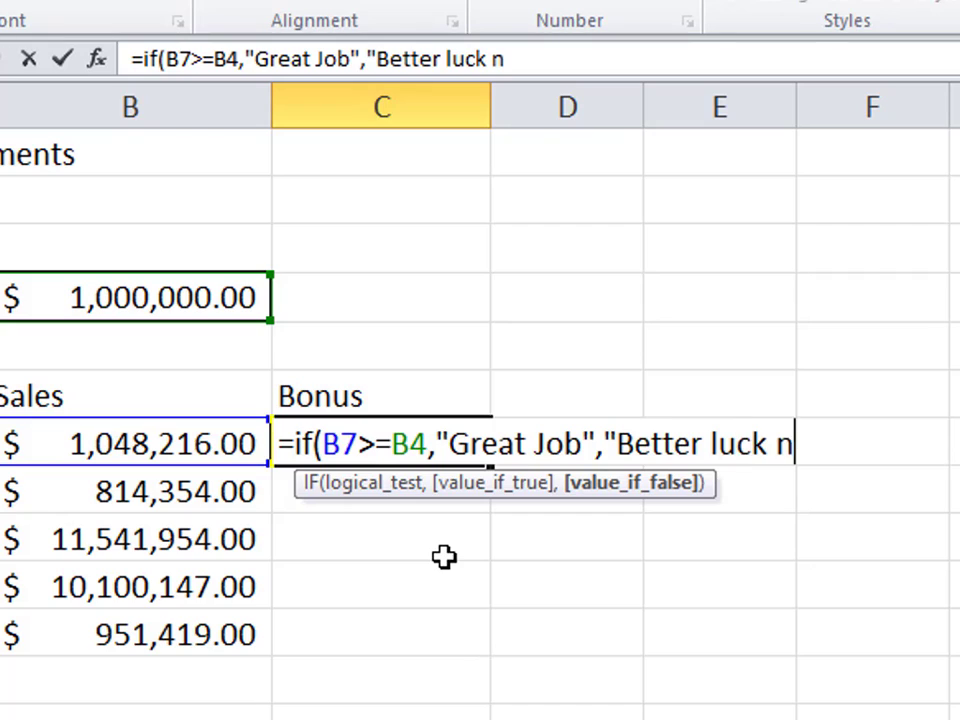
type("ext time\")")
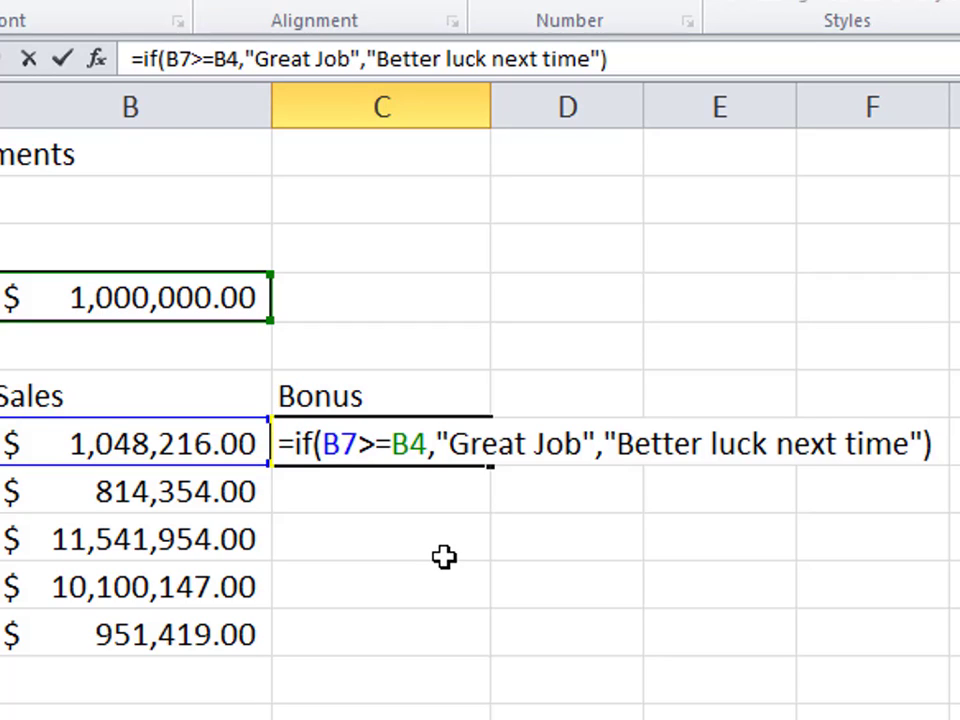
key("Return")
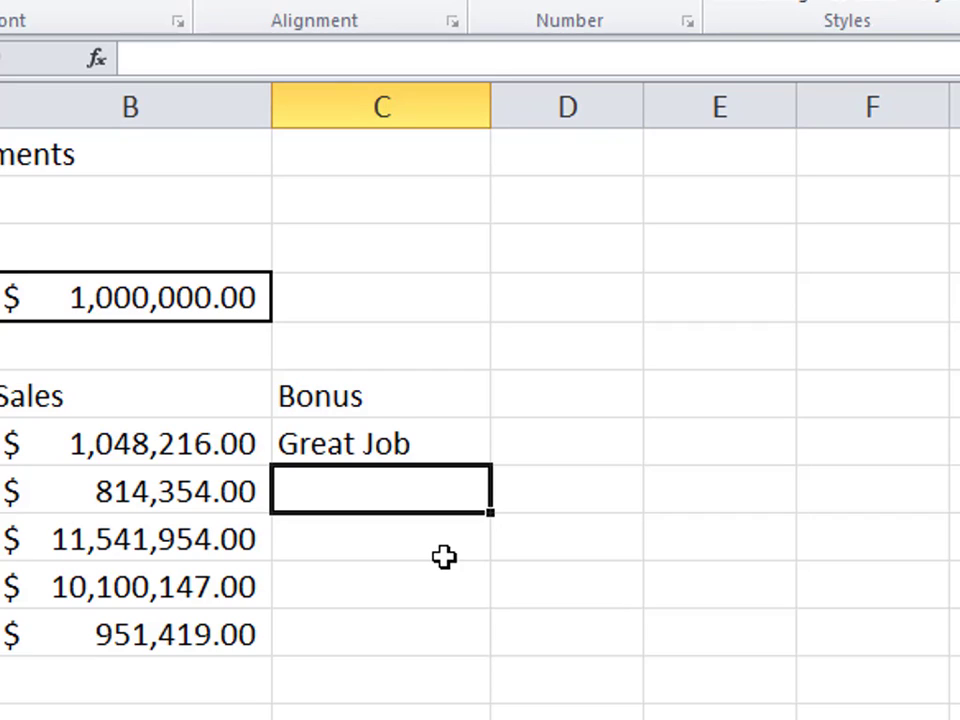
Fill the IF formula from C7 down through C11 for the rest of the sales team
left_click(431, 440)
left_click_drag(490, 465, 489, 649)
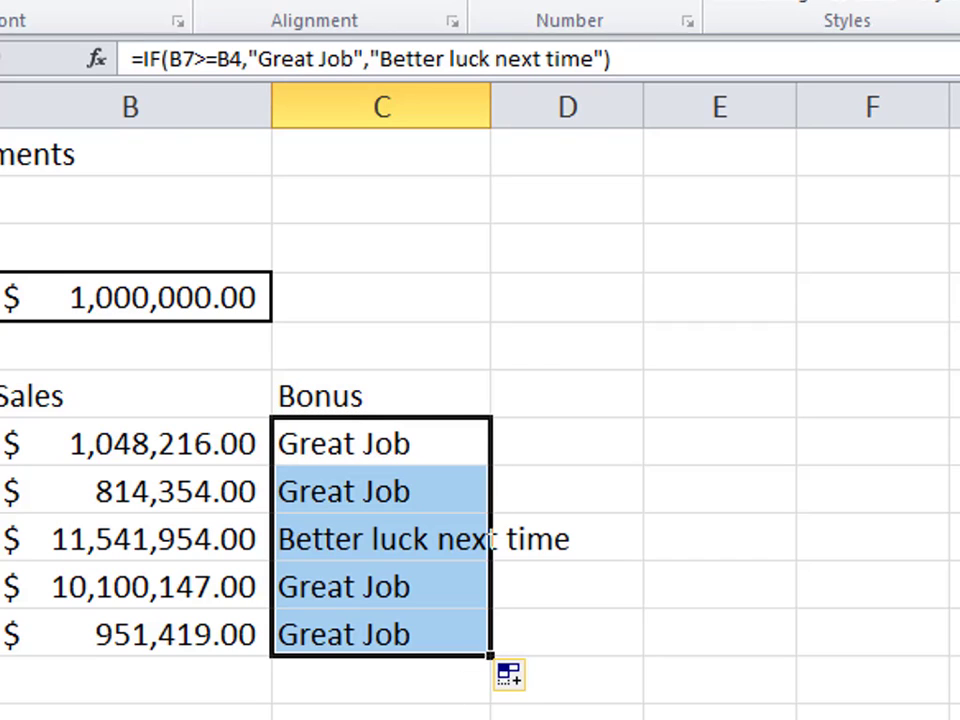
left_click(385, 714)
Check the copied formulas in C8:C11 and compare the Bonus results in rows 8 and 9 with their sales figures
left_click(344, 499)
left_click(330, 545)
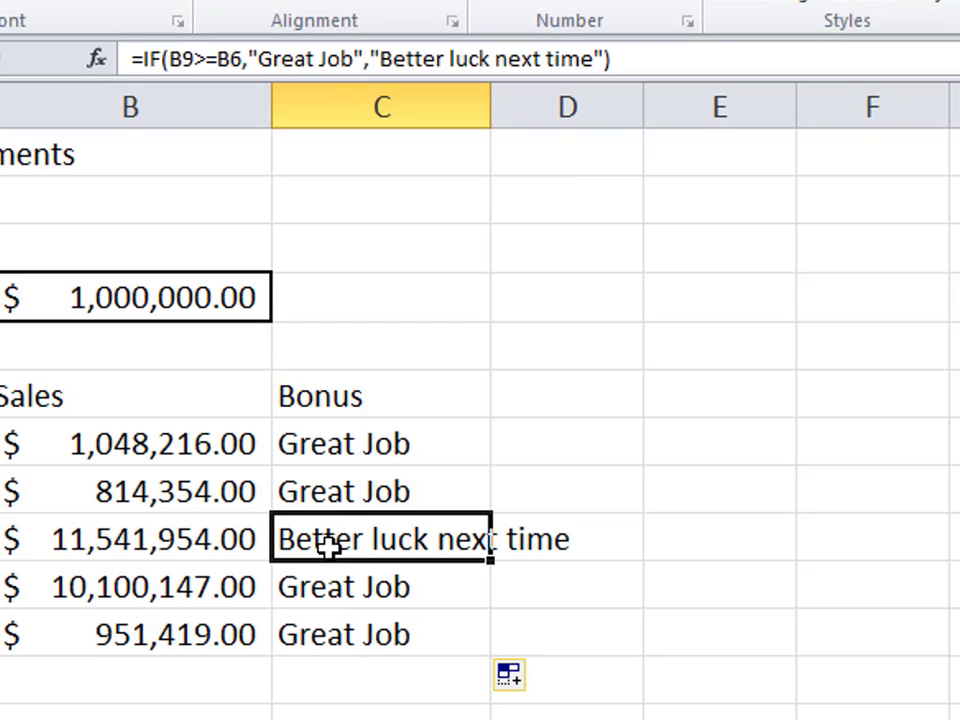
left_click(338, 598)
left_click(335, 640)
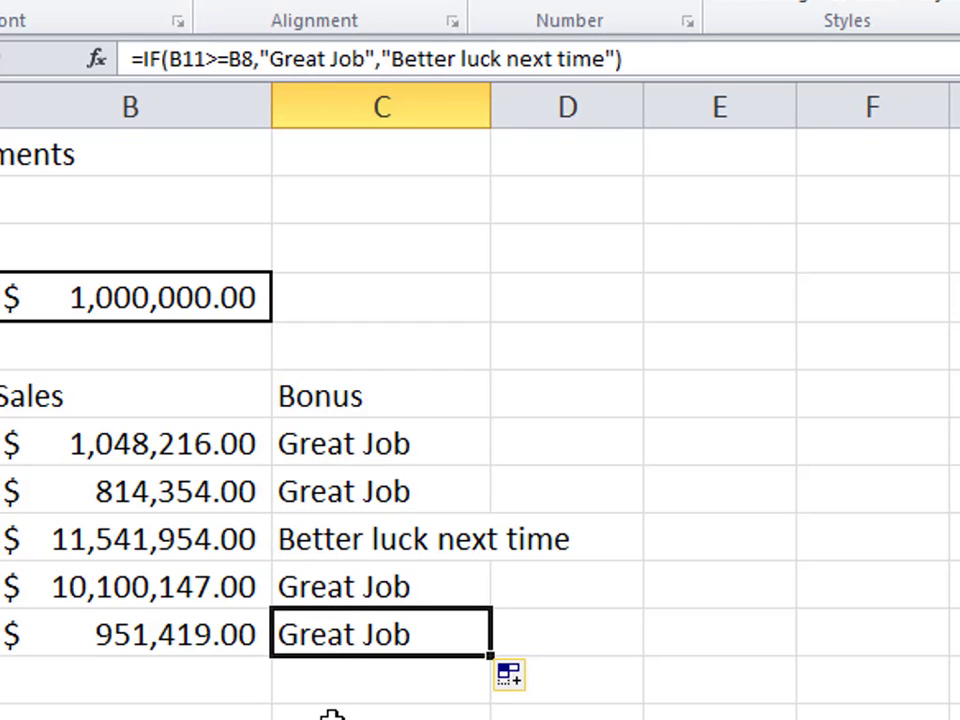
left_click(332, 714)
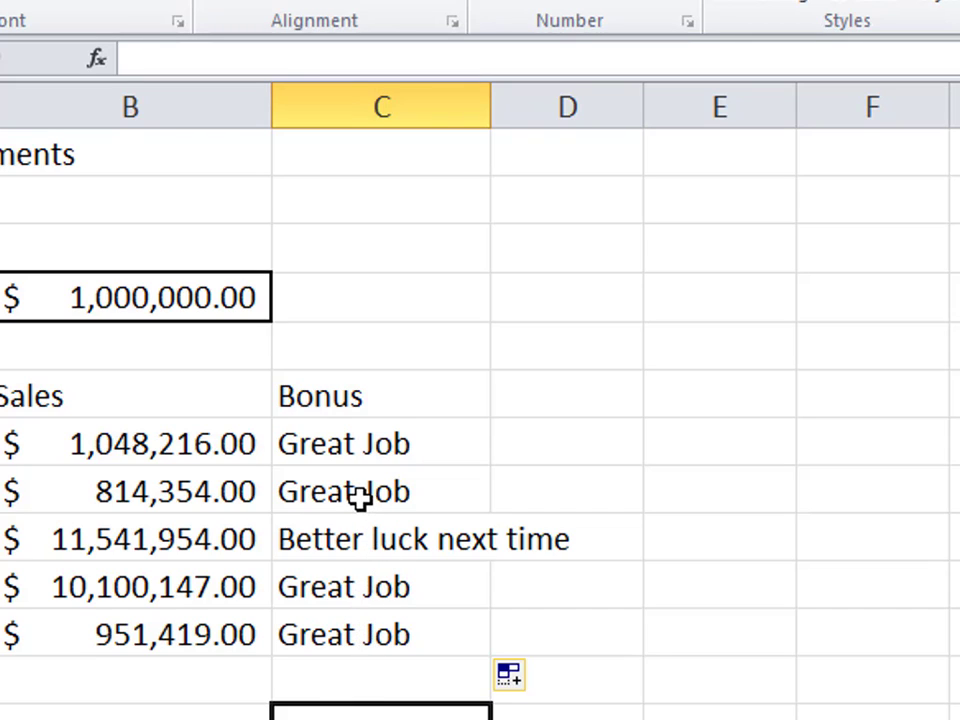
left_click(120, 492)
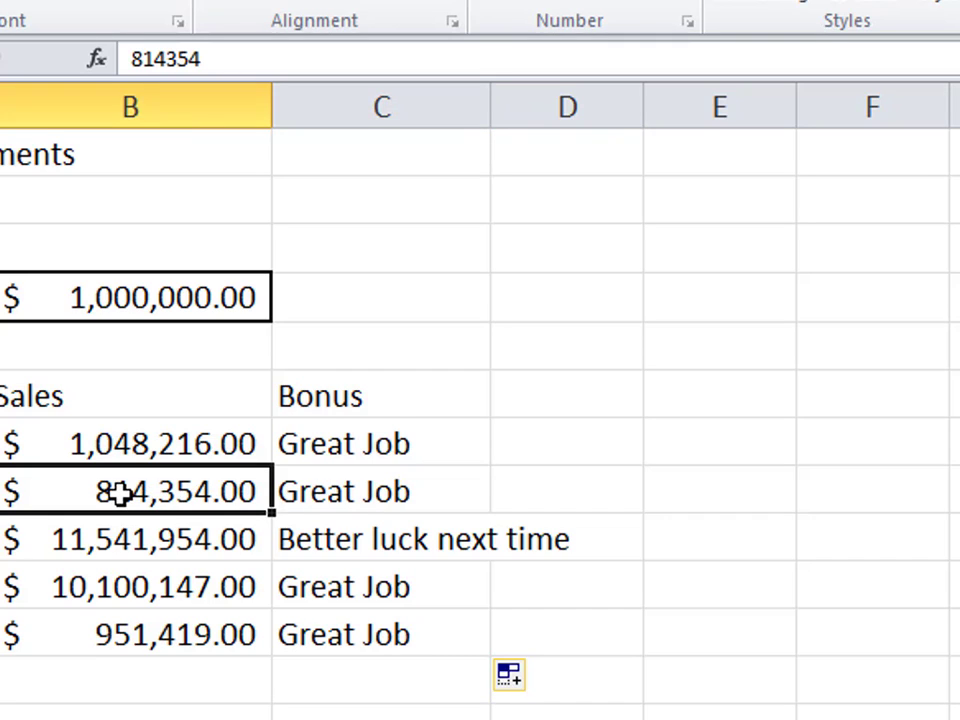
left_click_drag(120, 492, 305, 492)
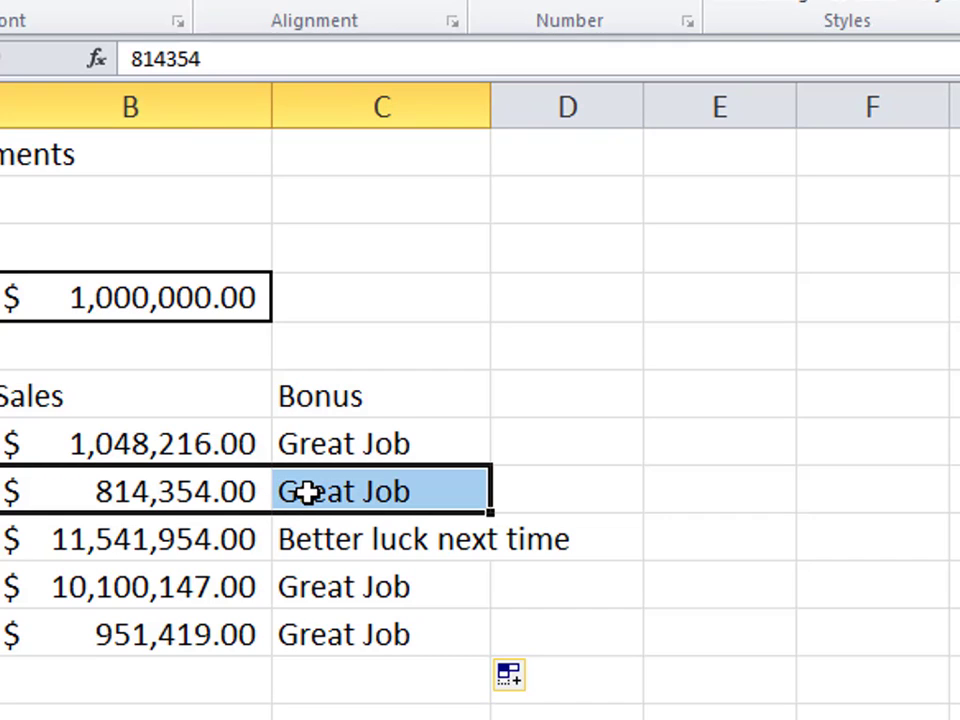
left_click(218, 541)
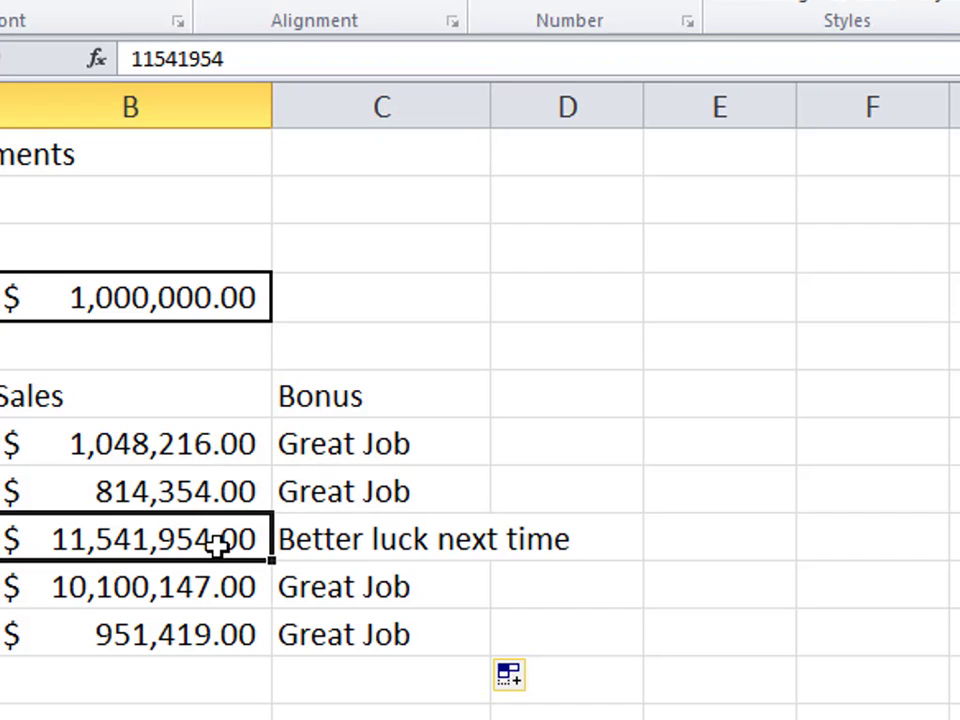
left_click_drag(218, 541, 335, 550)
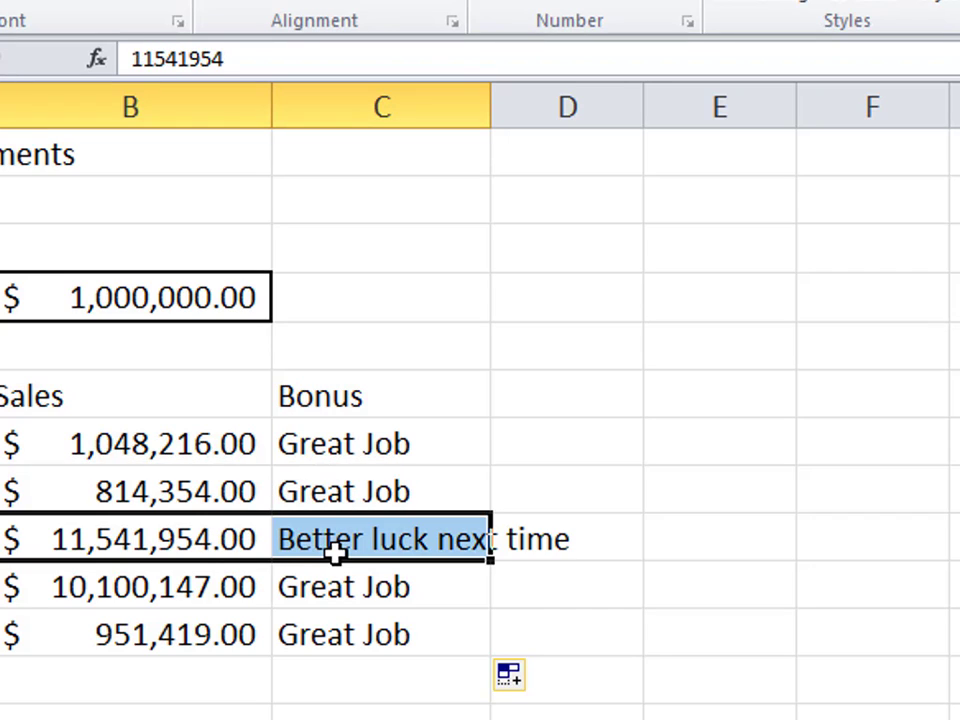
Inspect which goal cell the copied IF formulas in C8 and C9 refer to in their logical tests
left_click(352, 493)
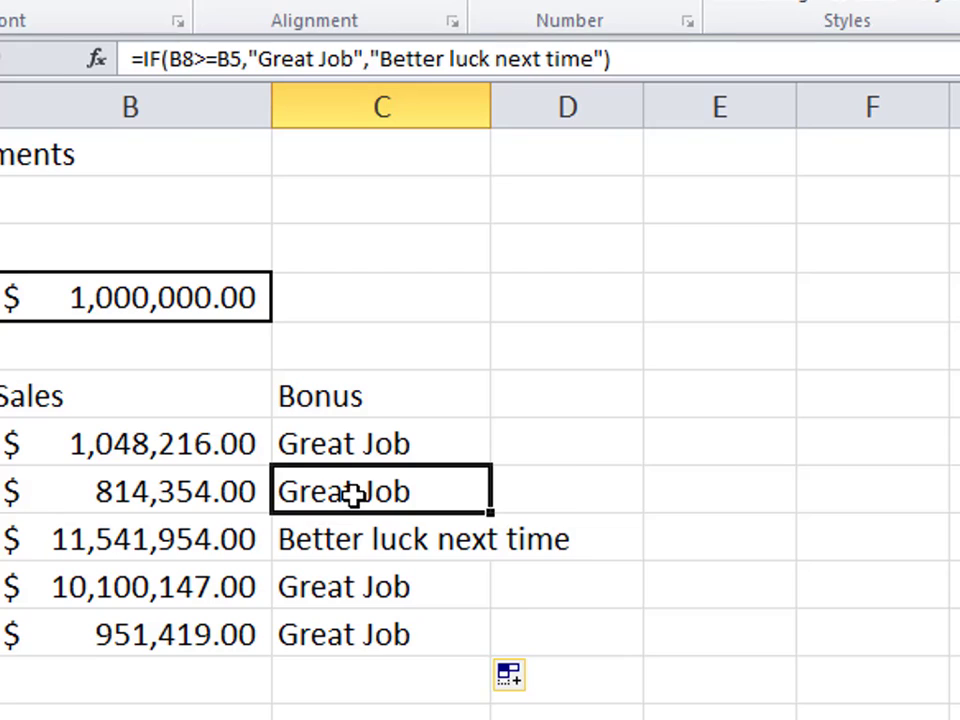
double_click(352, 493)
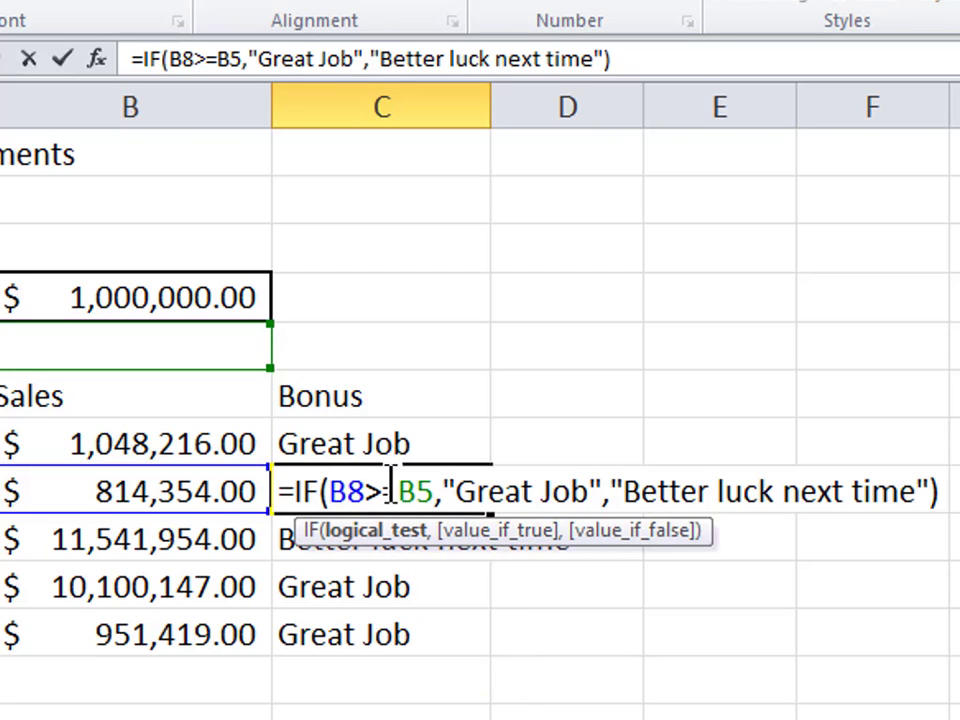
left_click_drag(400, 491, 430, 491)
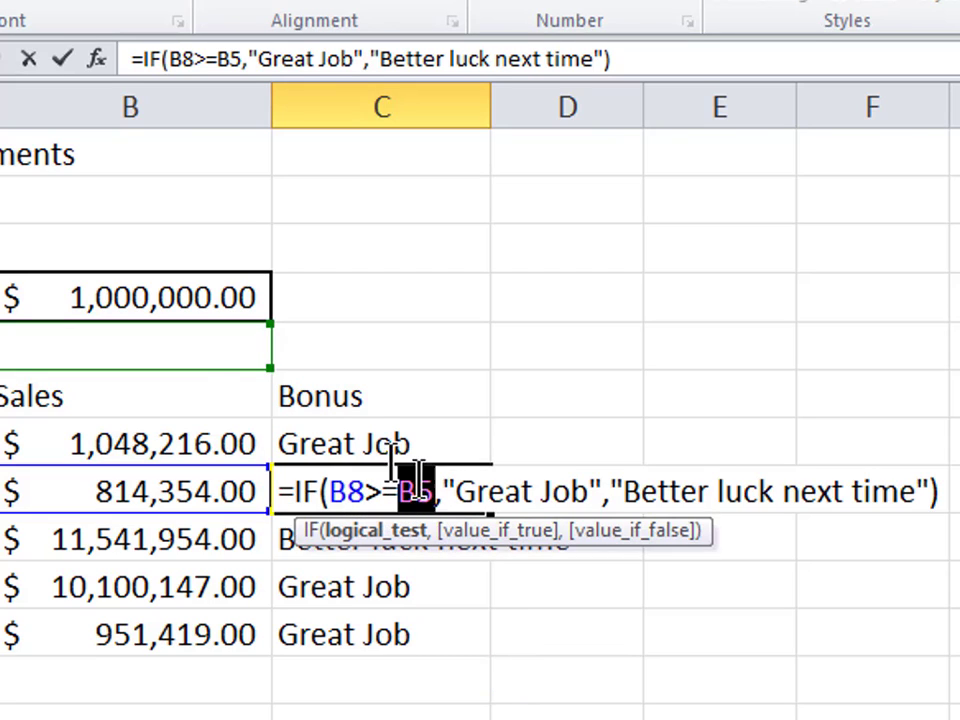
key("Escape")
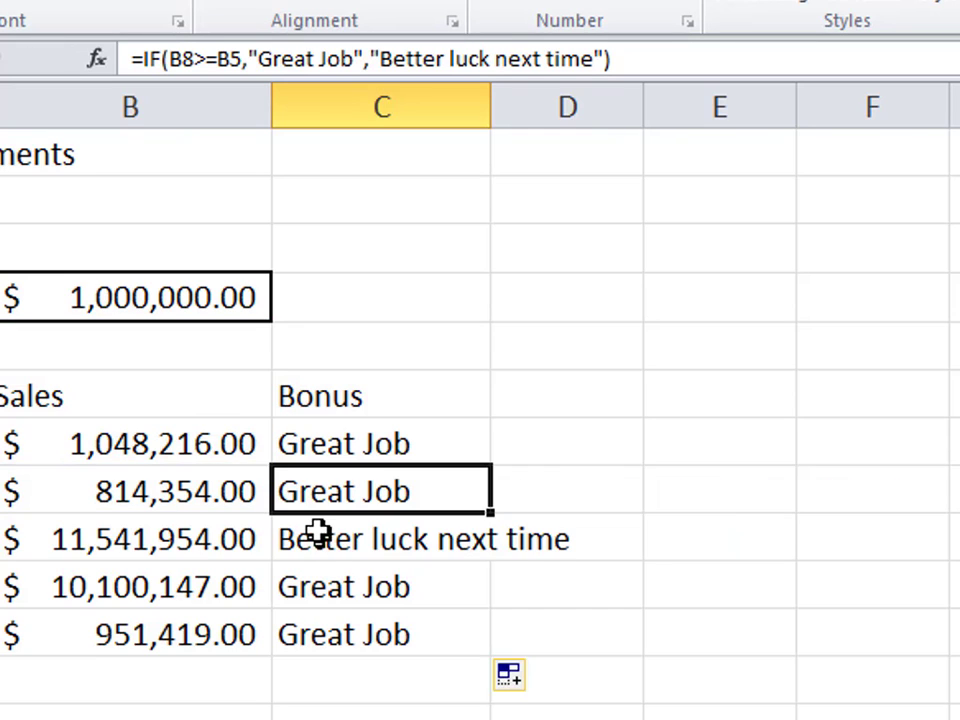
left_click(317, 531)
double_click(335, 545)
left_click_drag(398, 539, 424, 533)
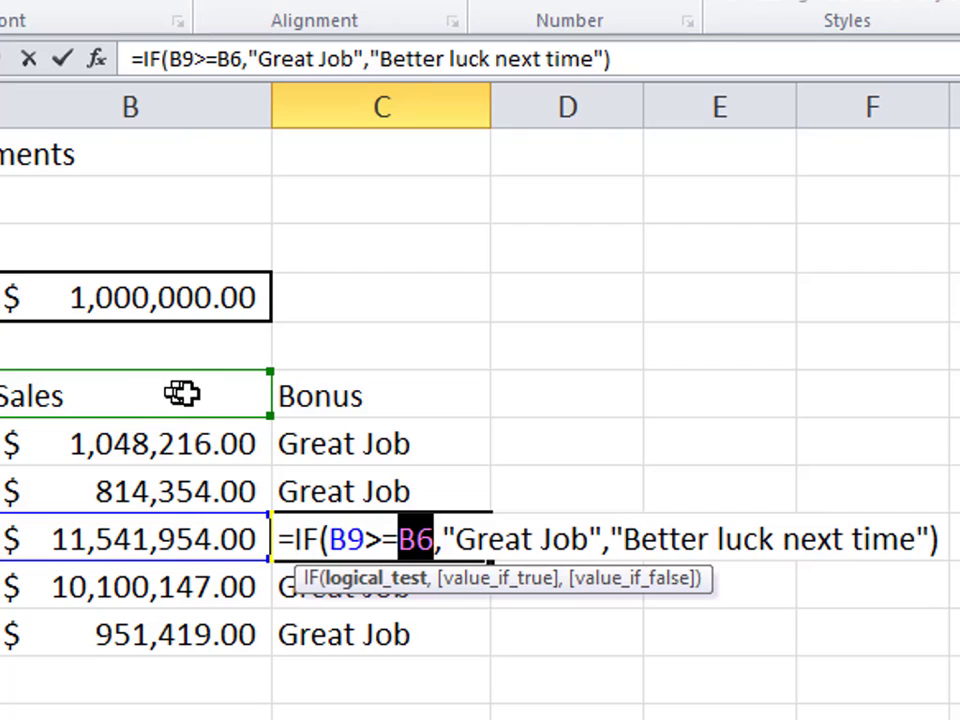
key("Escape")
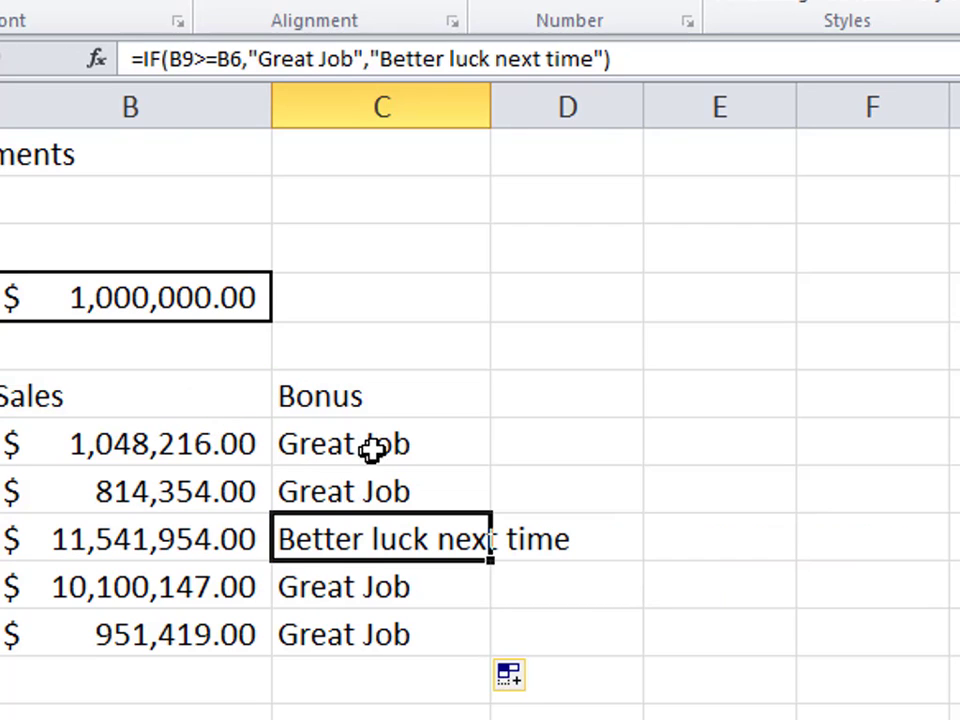
Clear the copied formulas from C8:C11, keeping the original IF formula in C7
left_click(374, 453)
left_click(403, 506)
left_click_drag(403, 506, 407, 611)
key("Delete")
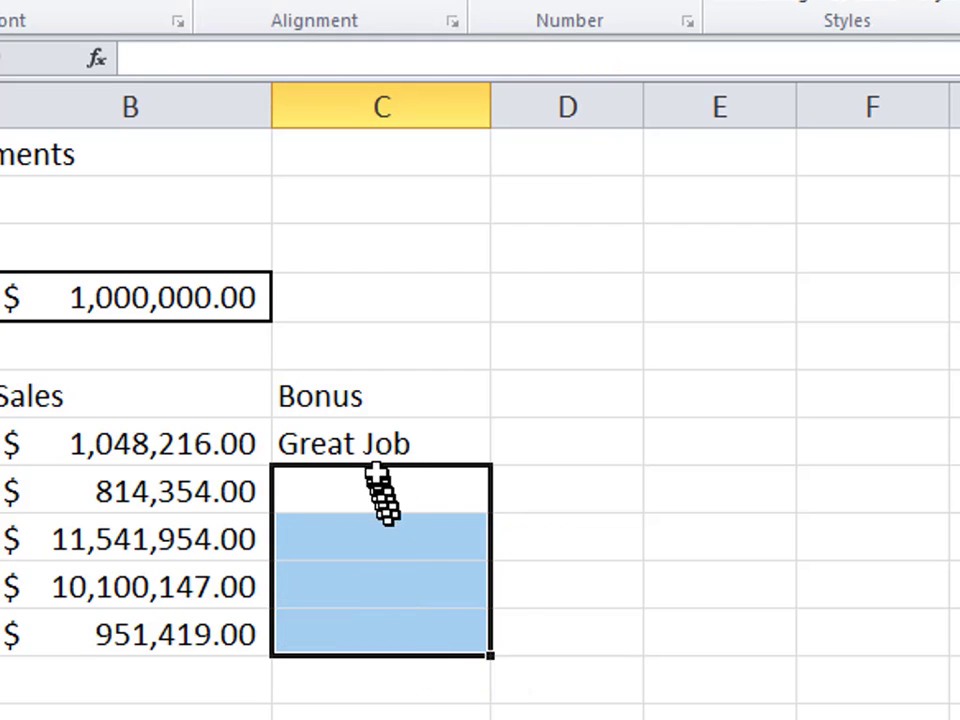
Change the goal reference in the C7 IF formula to the absolute reference $B$4
left_click(380, 444)
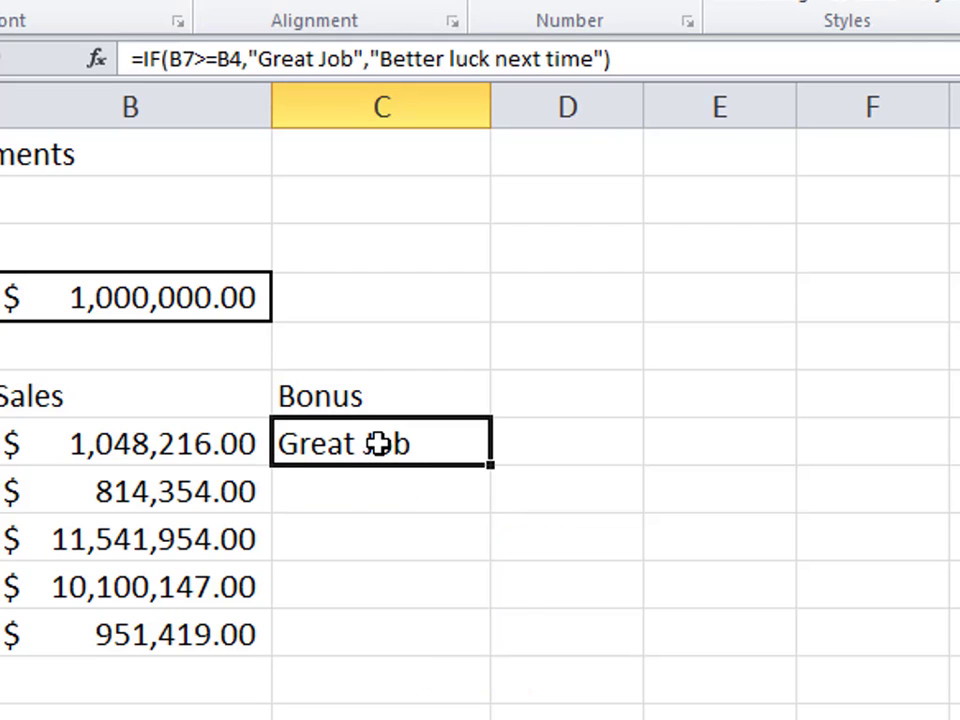
left_click(139, 304)
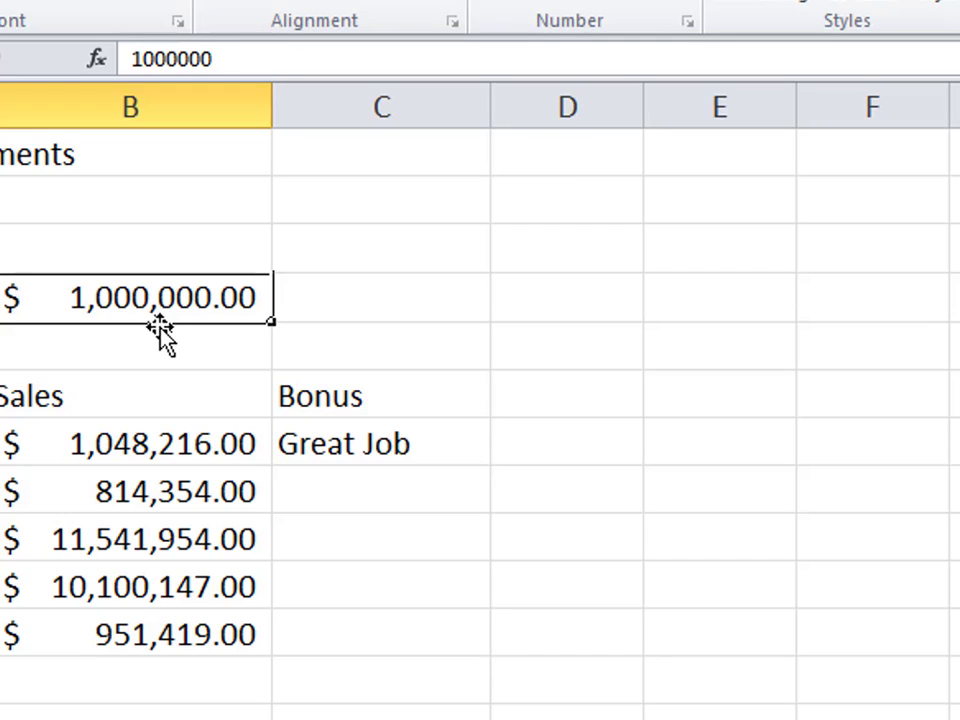
left_click(360, 443)
double_click(362, 443)
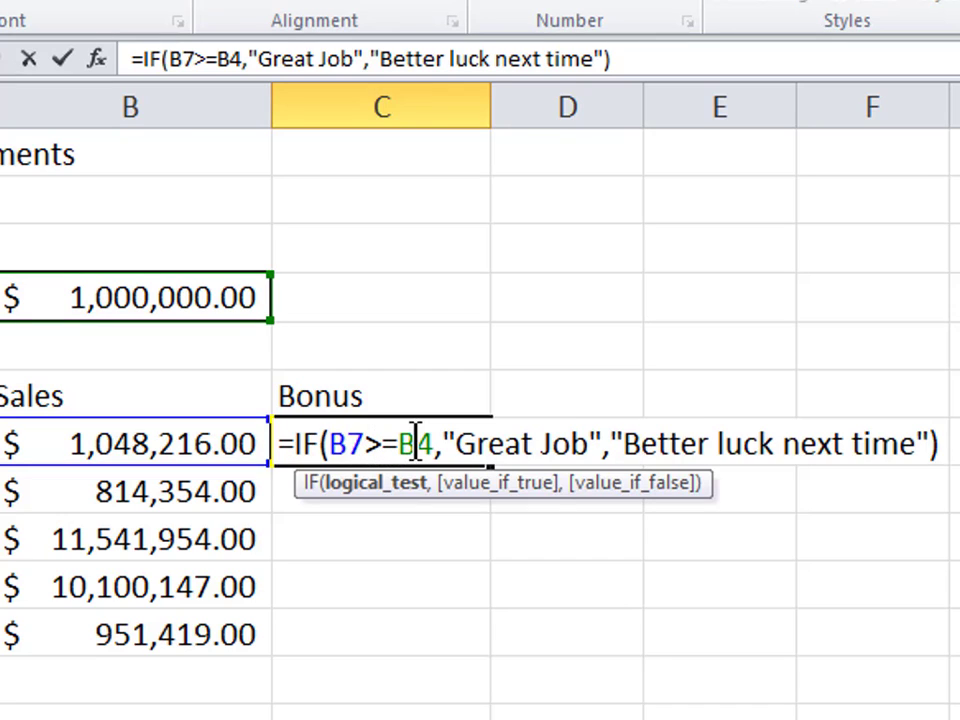
key("F4")
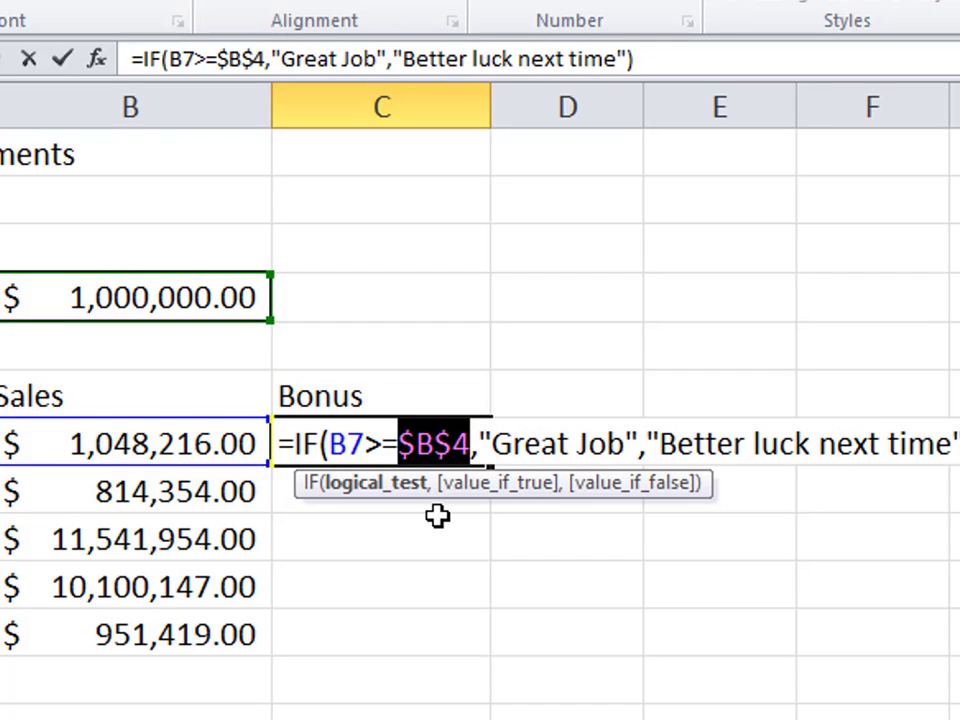
key("Return")
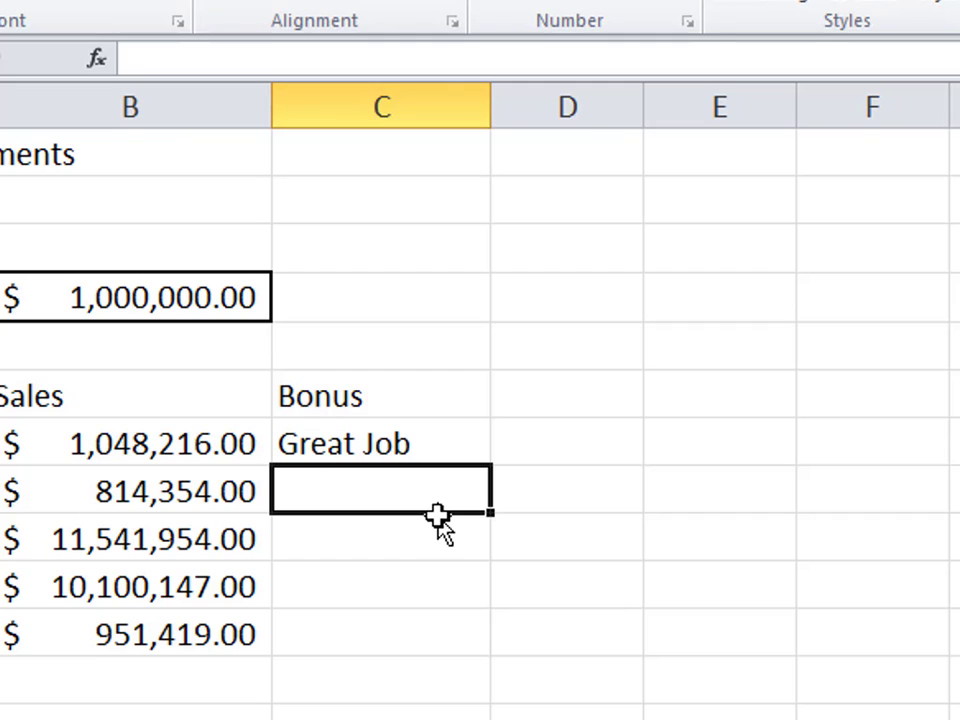
Fill the corrected IF formula from C7 down through C11
left_click(439, 446)
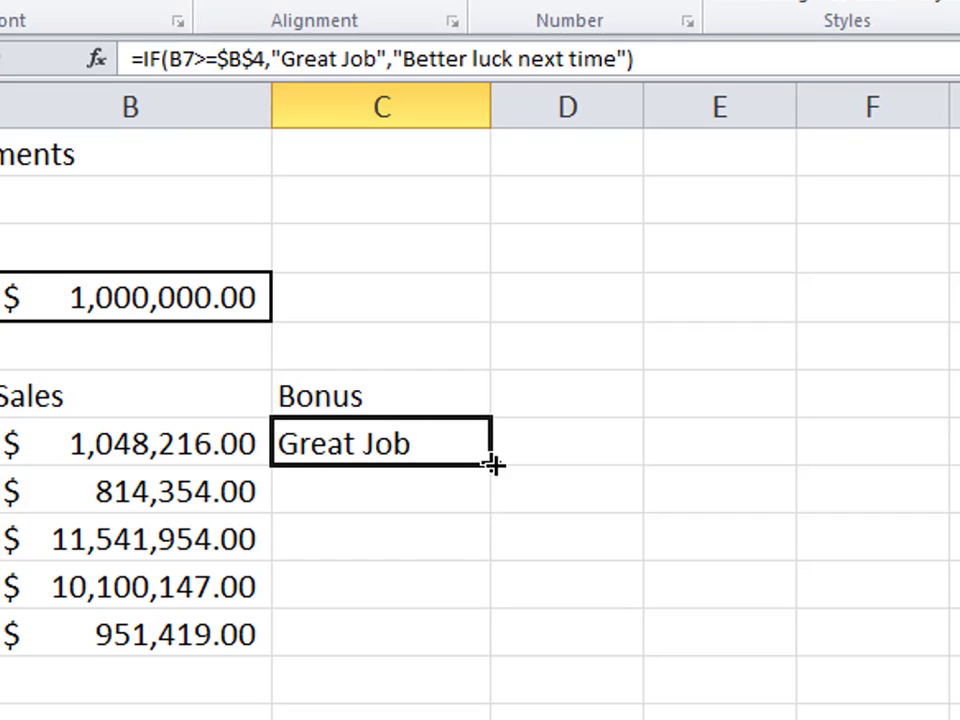
left_click_drag(495, 464, 527, 650)
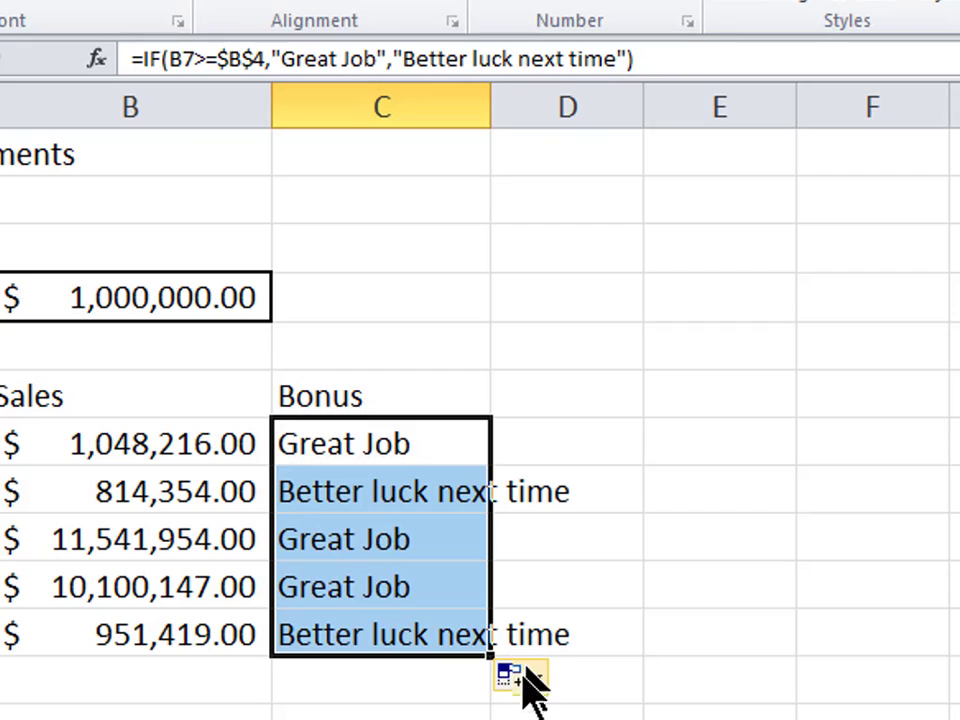
left_click(410, 705)
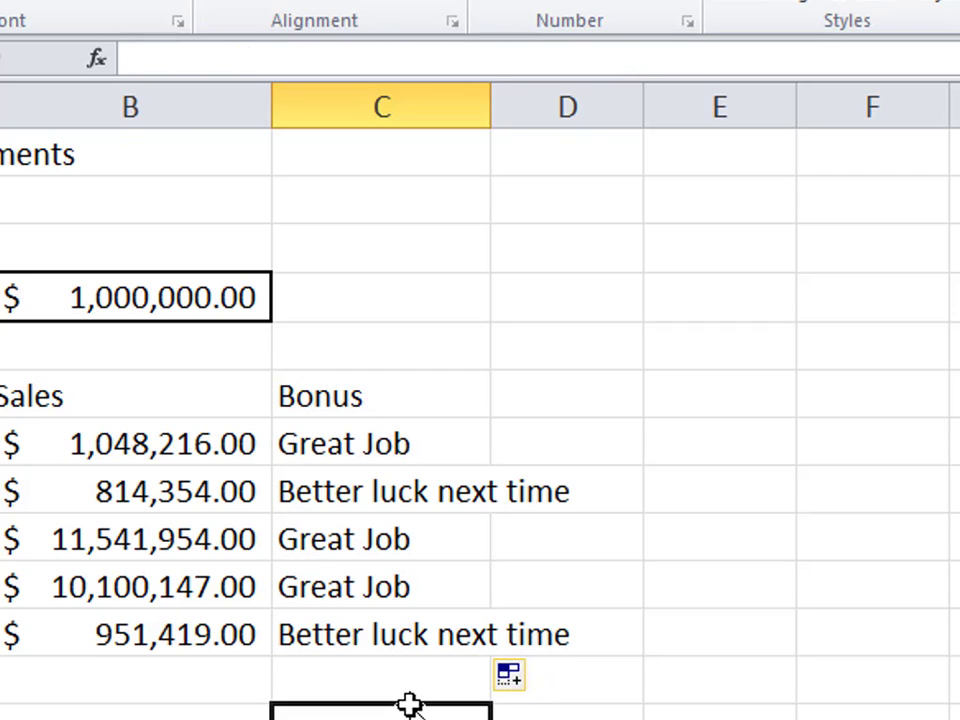
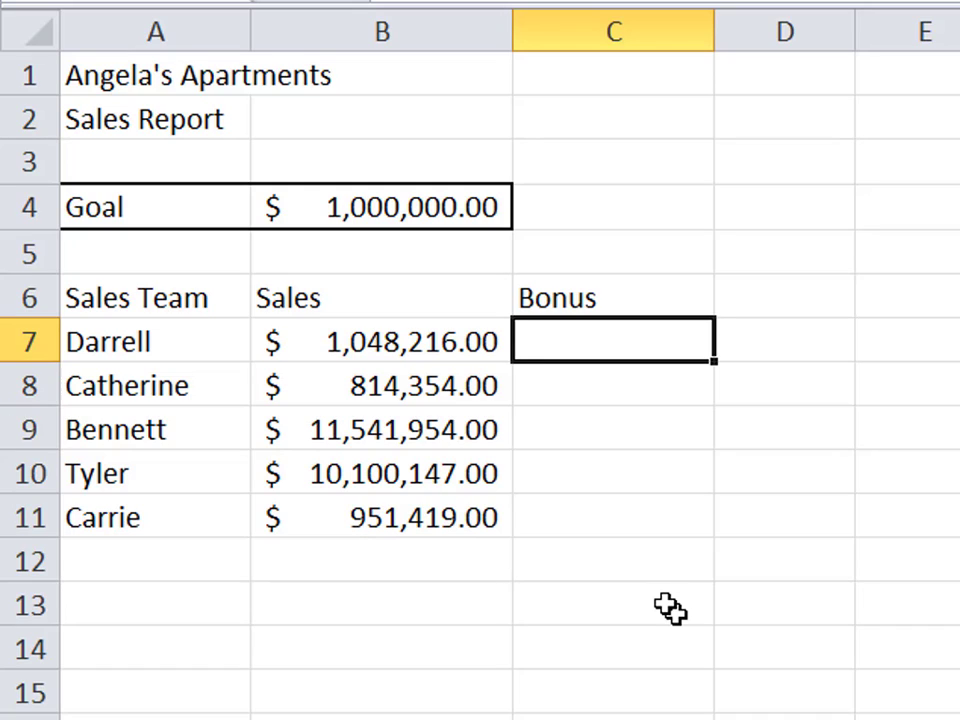
Start an IF formula in the empty C7 with the logical test B7>=$B$4, using an absolute reference to the goal
type("=z")
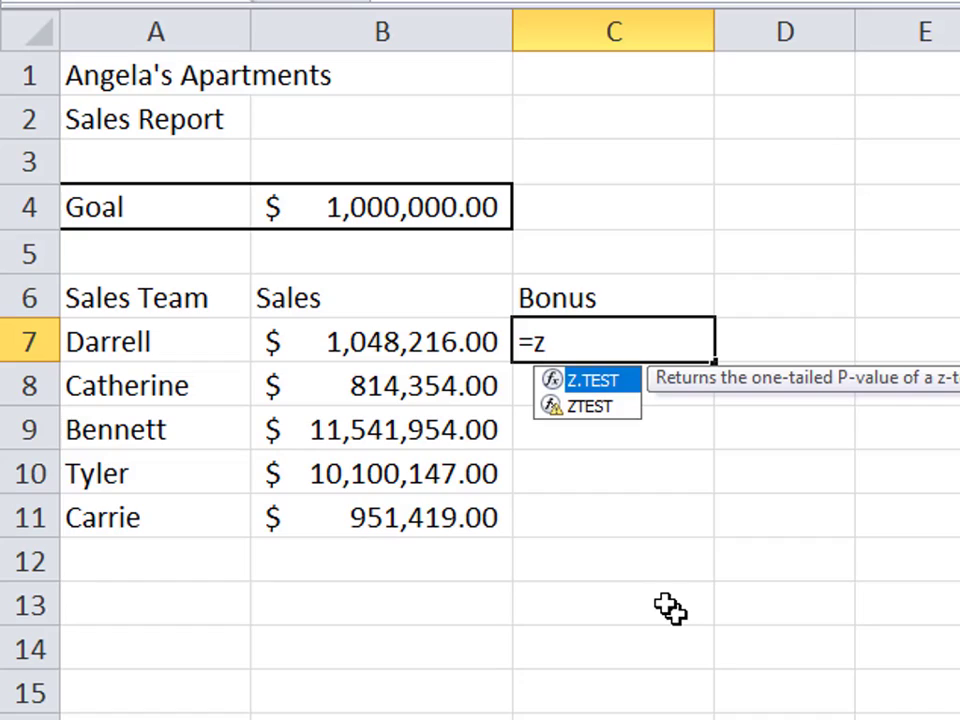
key("BackSpace")
type("IF(")
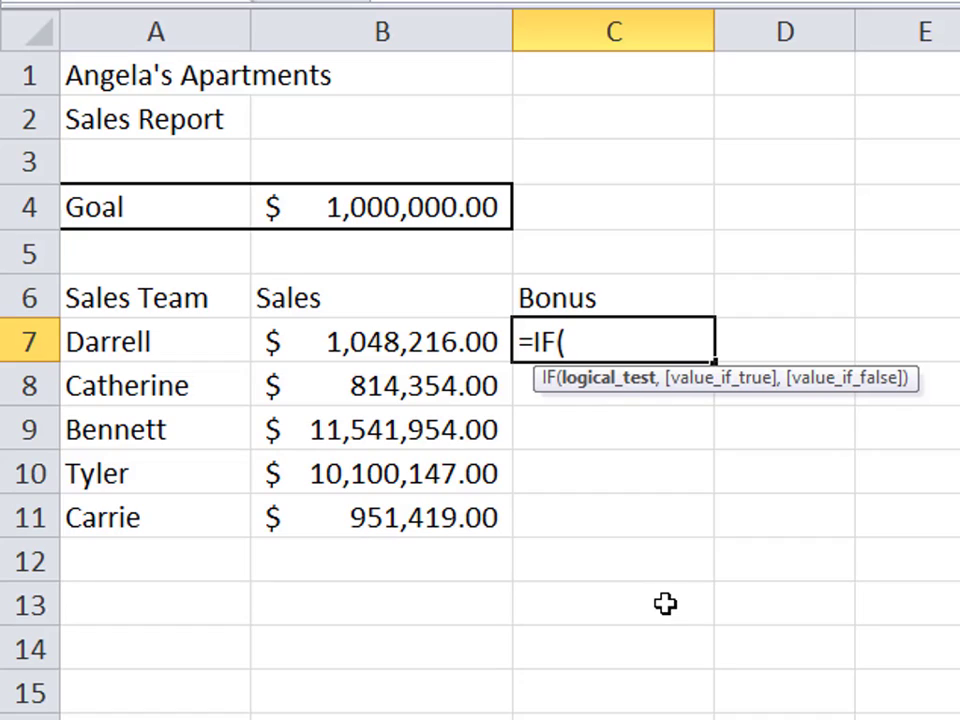
key("Left")
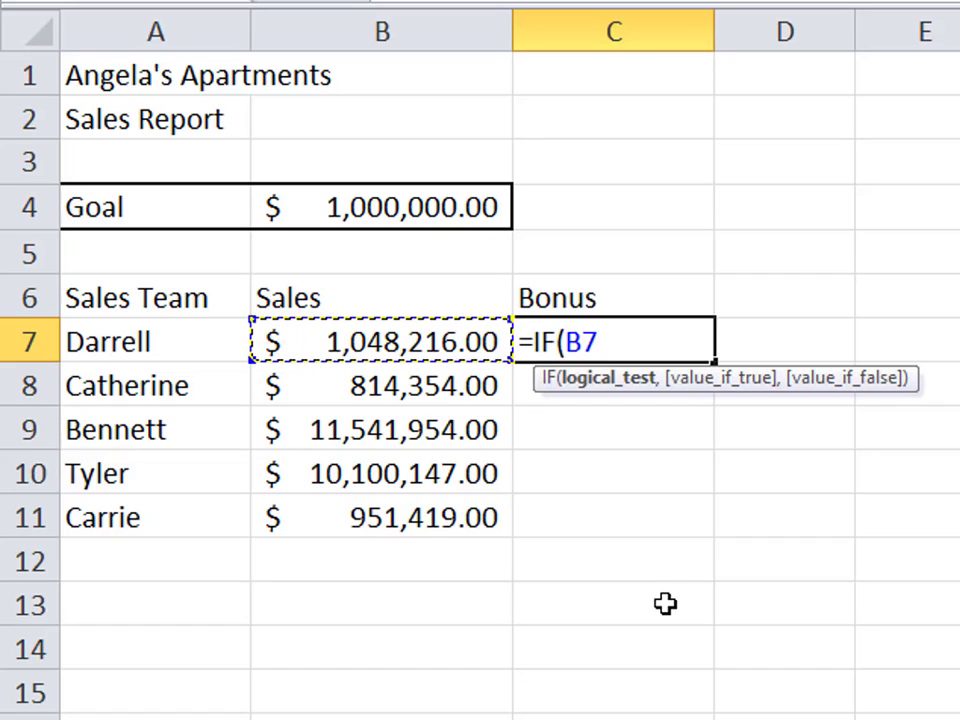
type(">=")
key("Up")
key("Up")
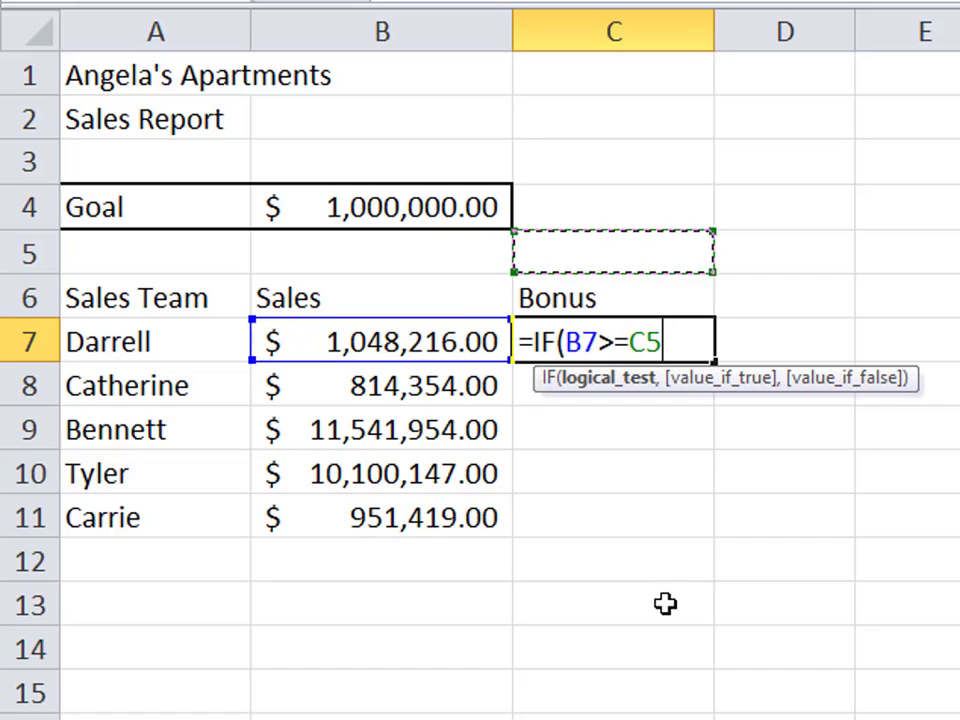
key("Up")
key("Left")
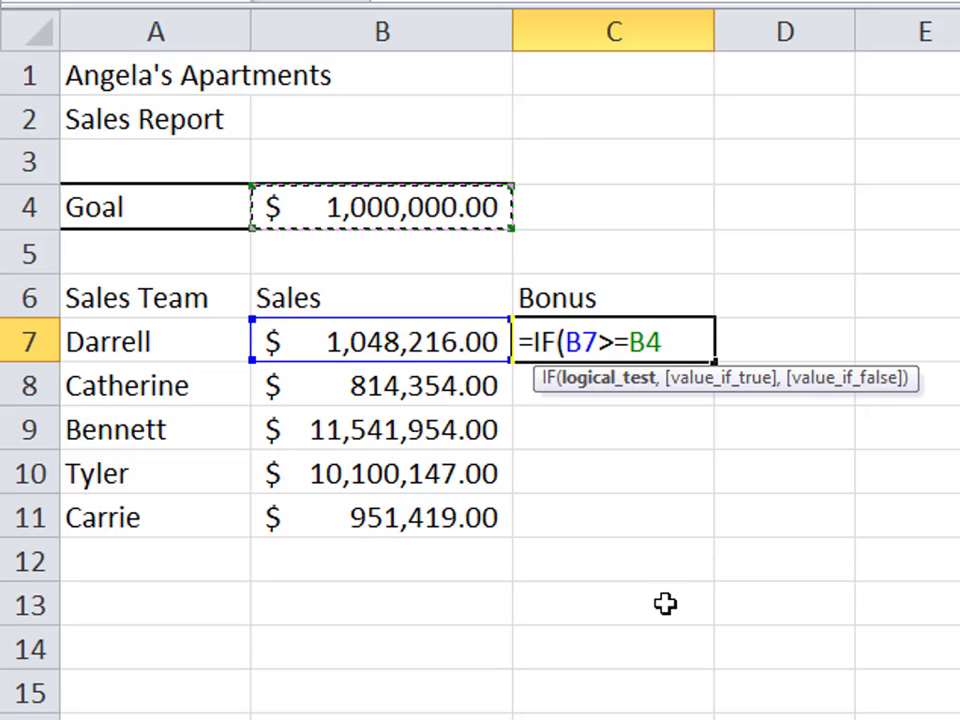
key("F4")
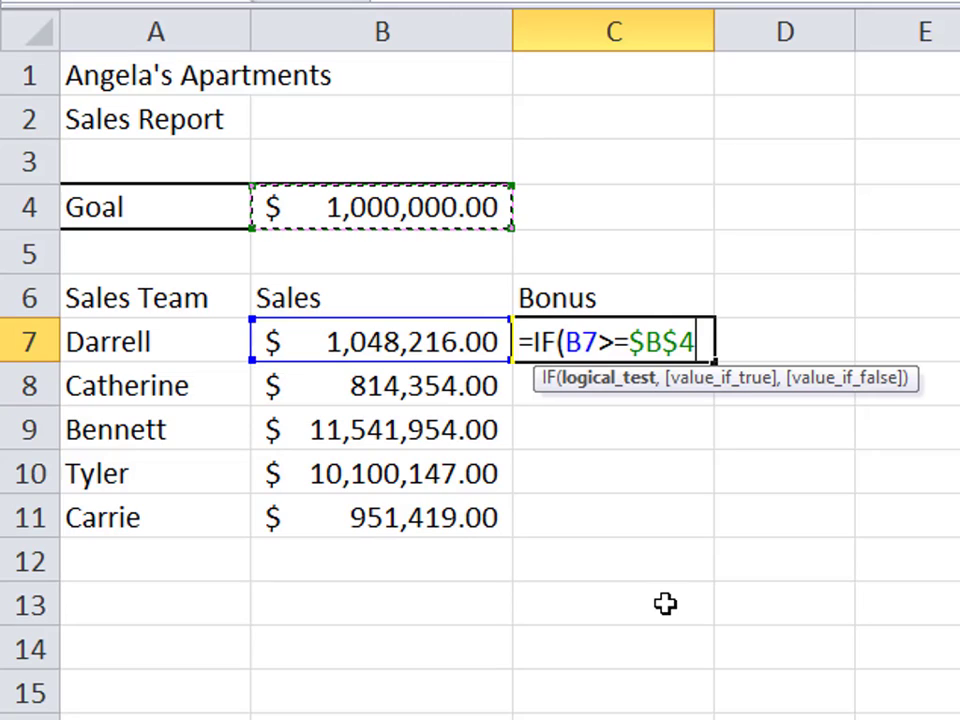
type(",")
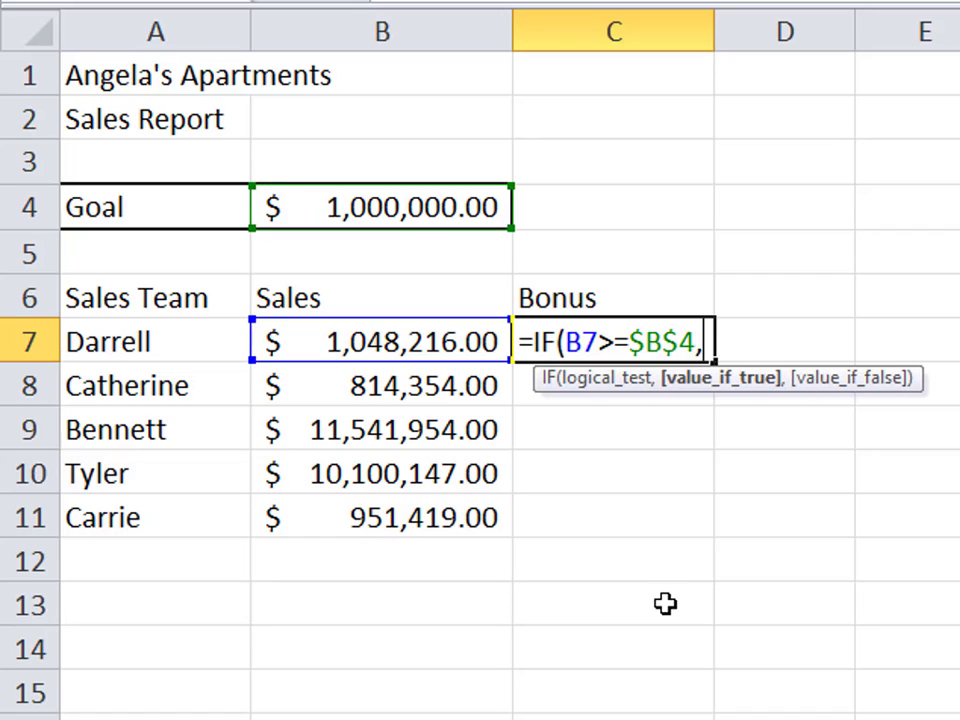
Complete the C7 formula with B7*10% as the true value and 0 as the false value
type("B7*")
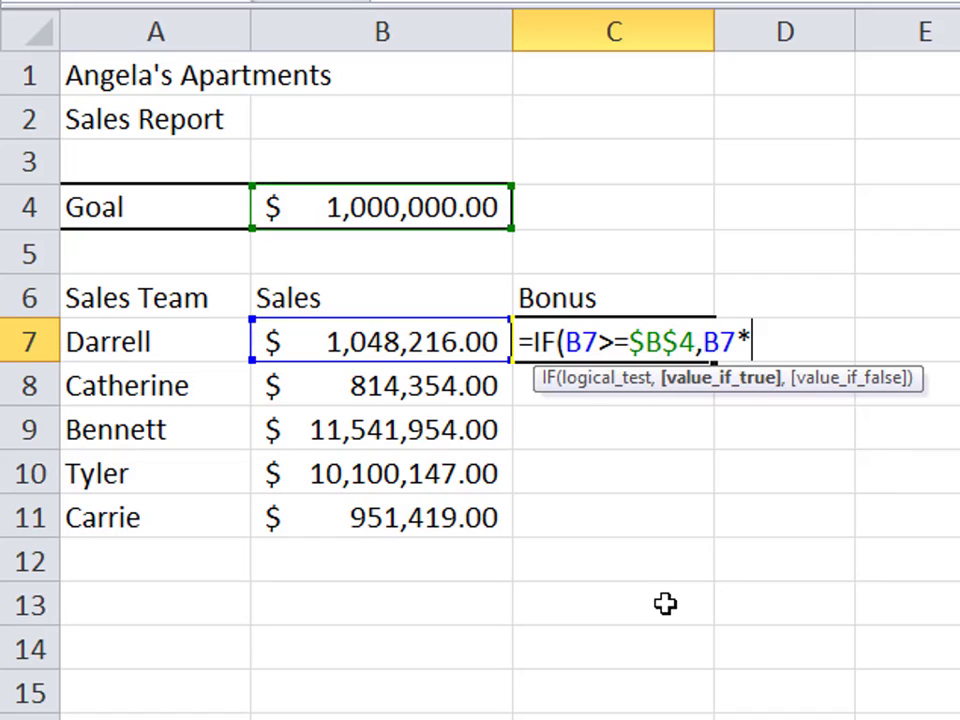
type("10%")
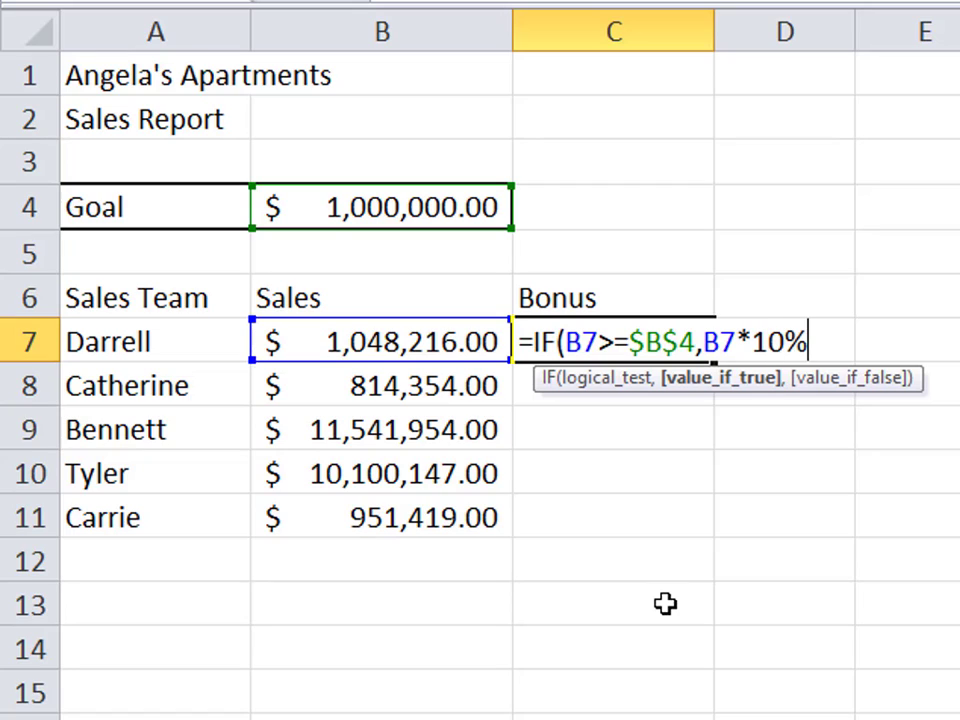
type(",")
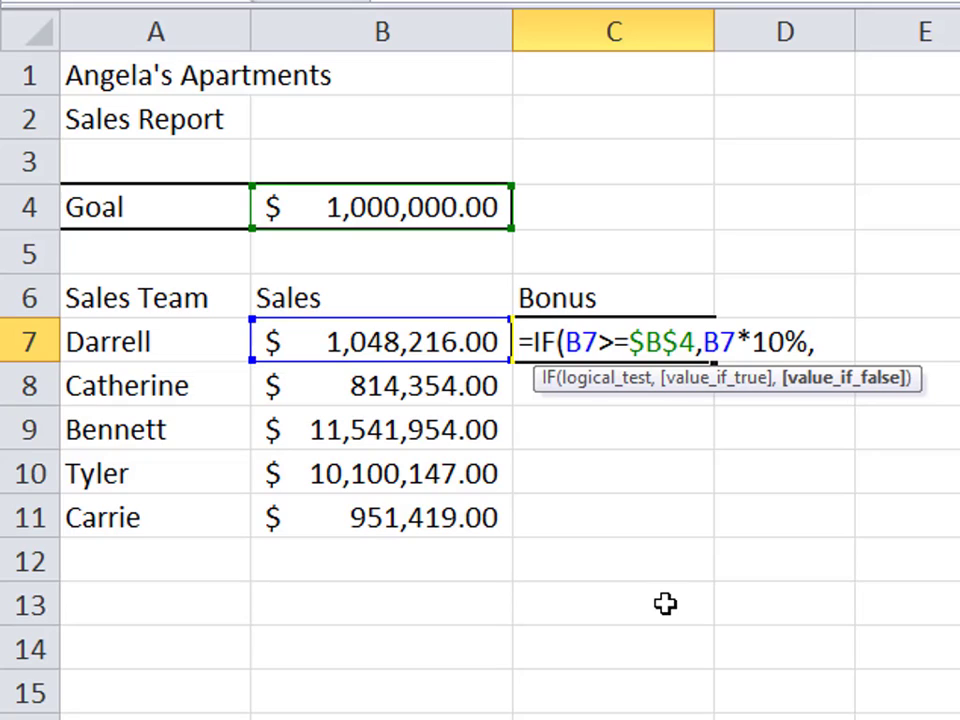
type("0)")
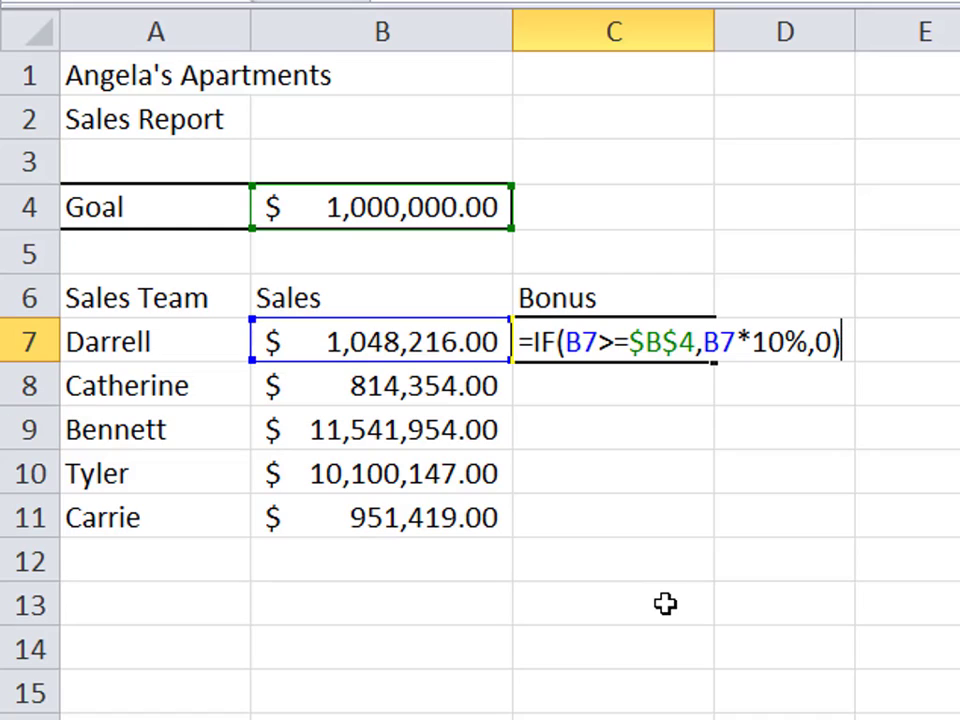
key("Return")
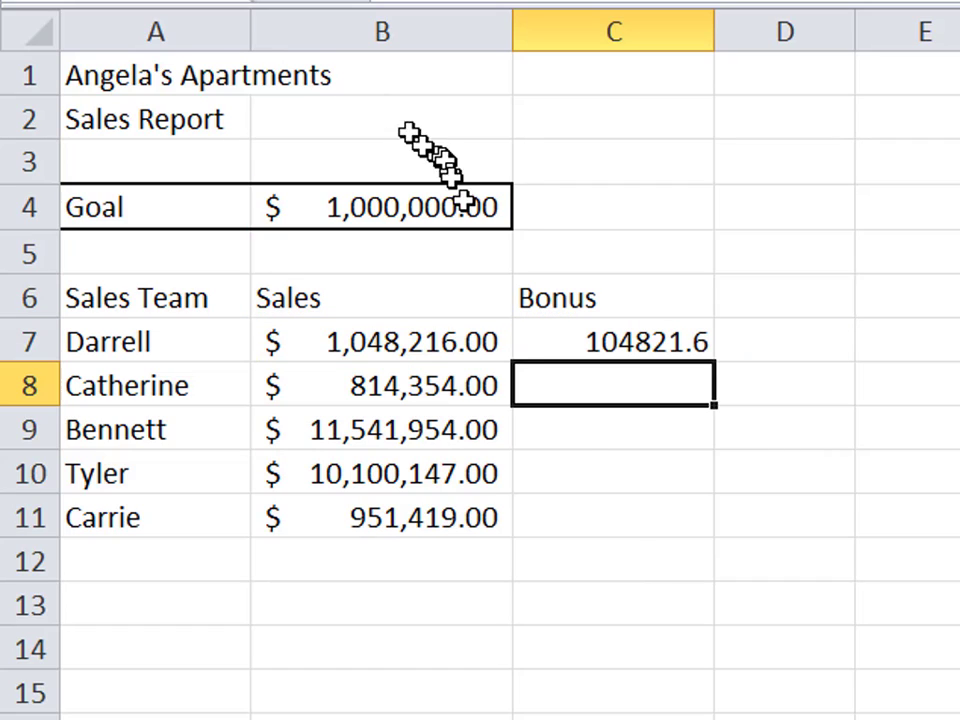
Fill the 10% bonus formula from C7 down through C11
left_click(611, 332)
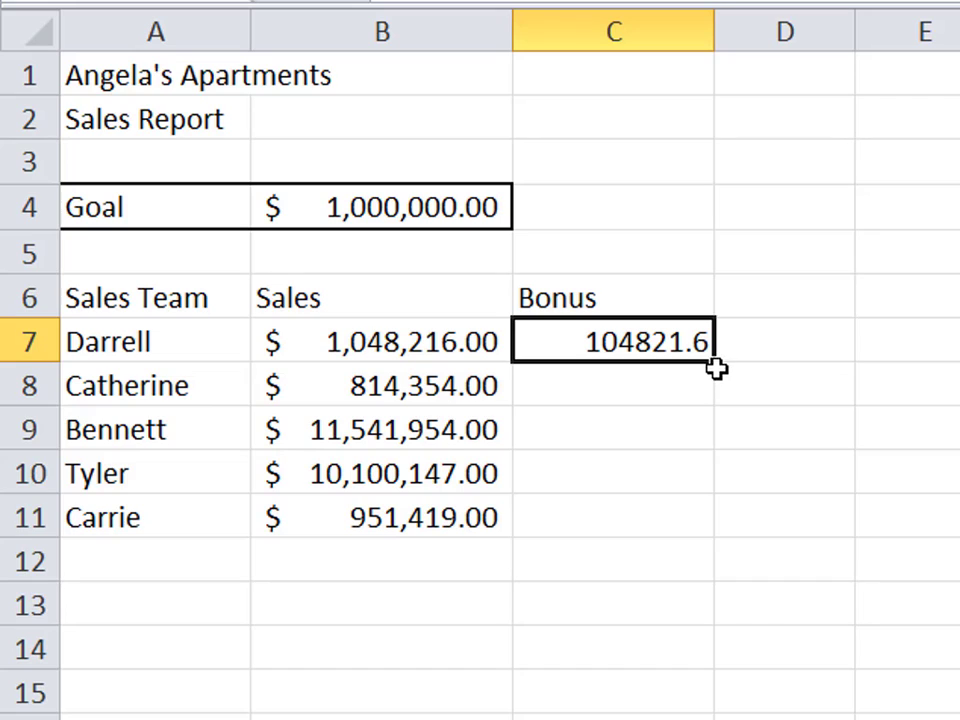
left_click_drag(713, 366, 693, 508)
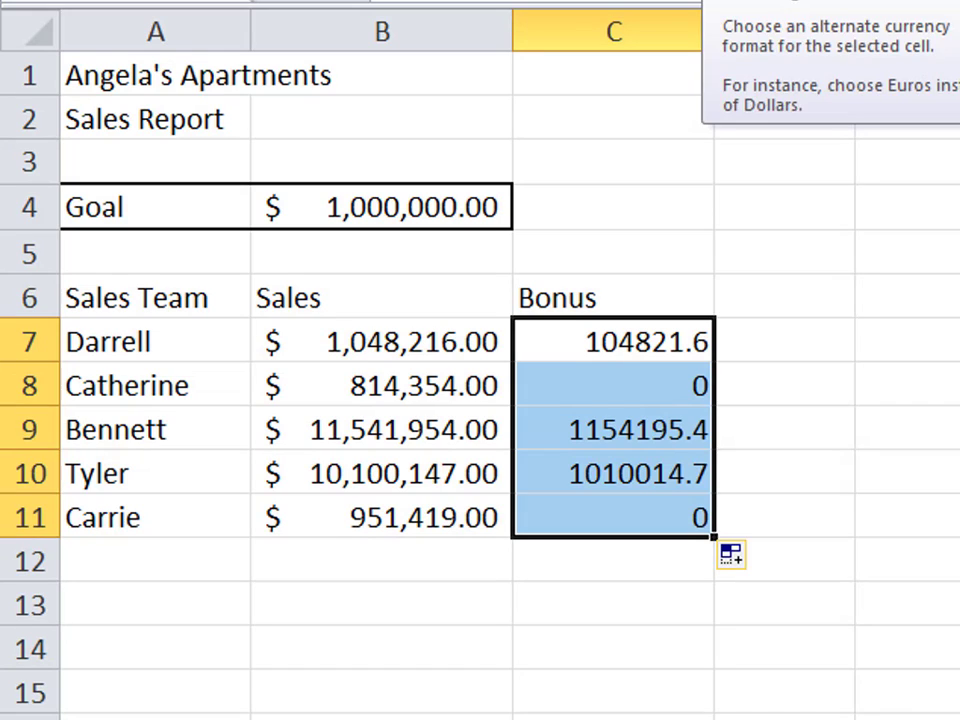
Apply the dollar accounting number format to C7:C11 and widen column C to fit the bonus amounts
left_click(714, 1)
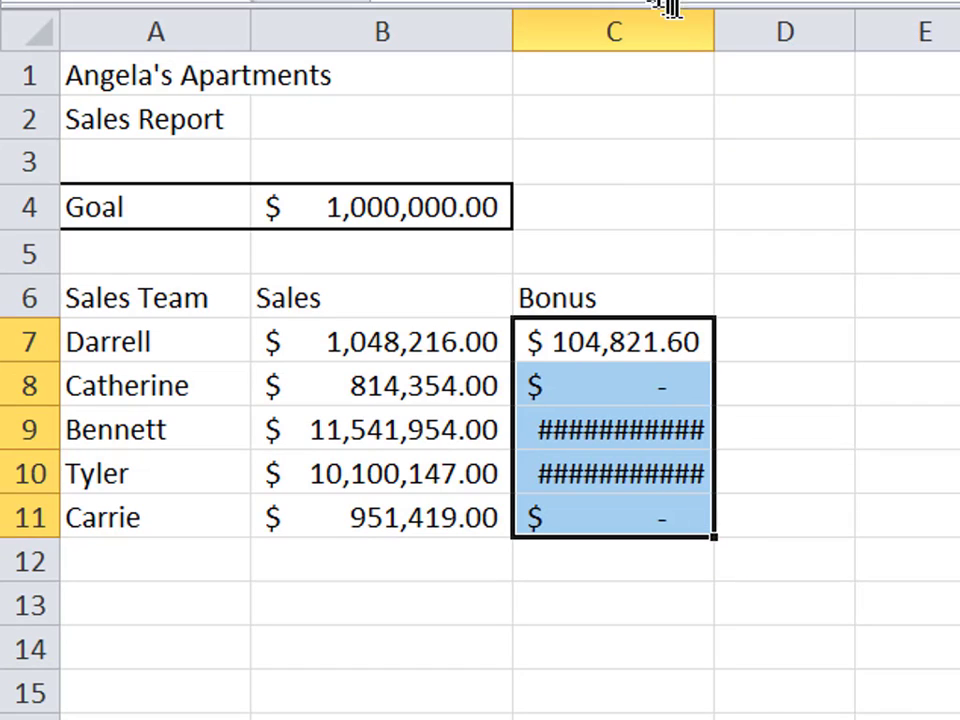
double_click(714, 26)
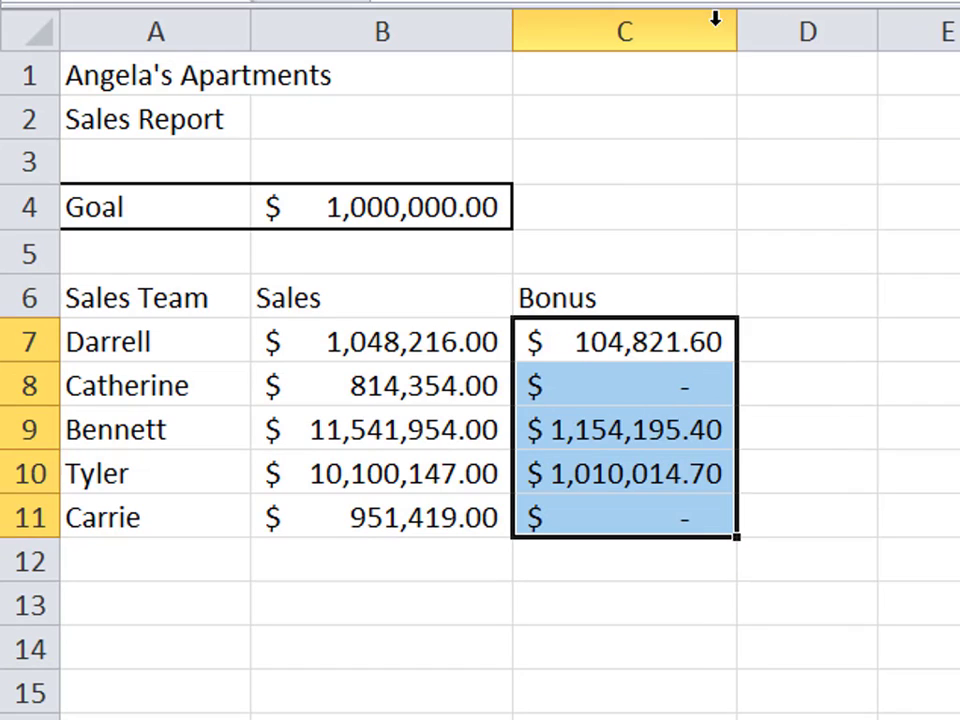
left_click(804, 413)
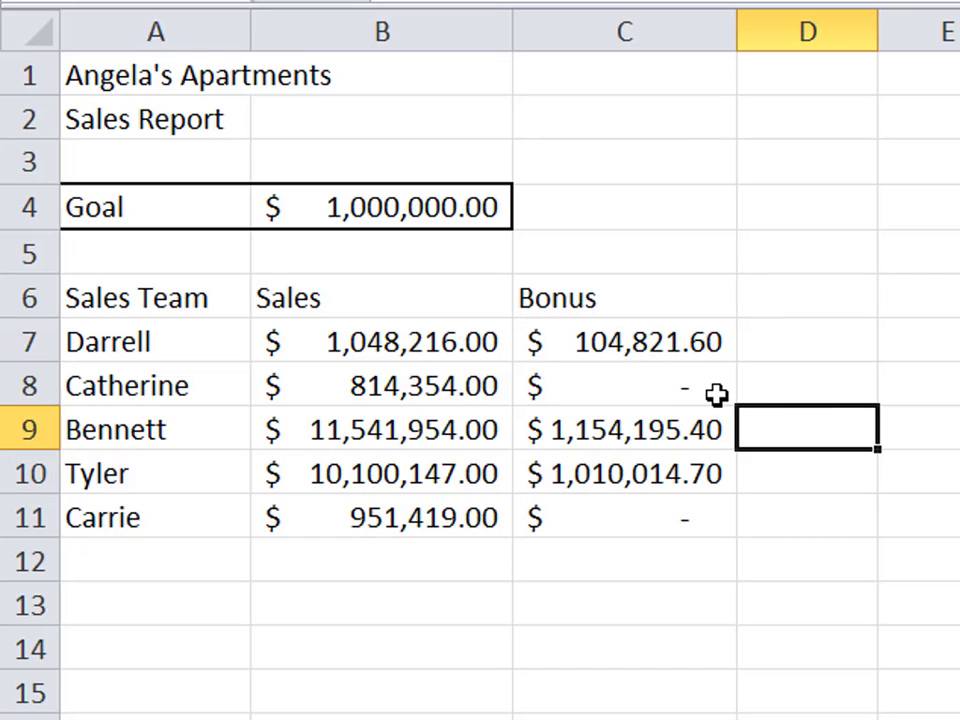
left_click(645, 389)
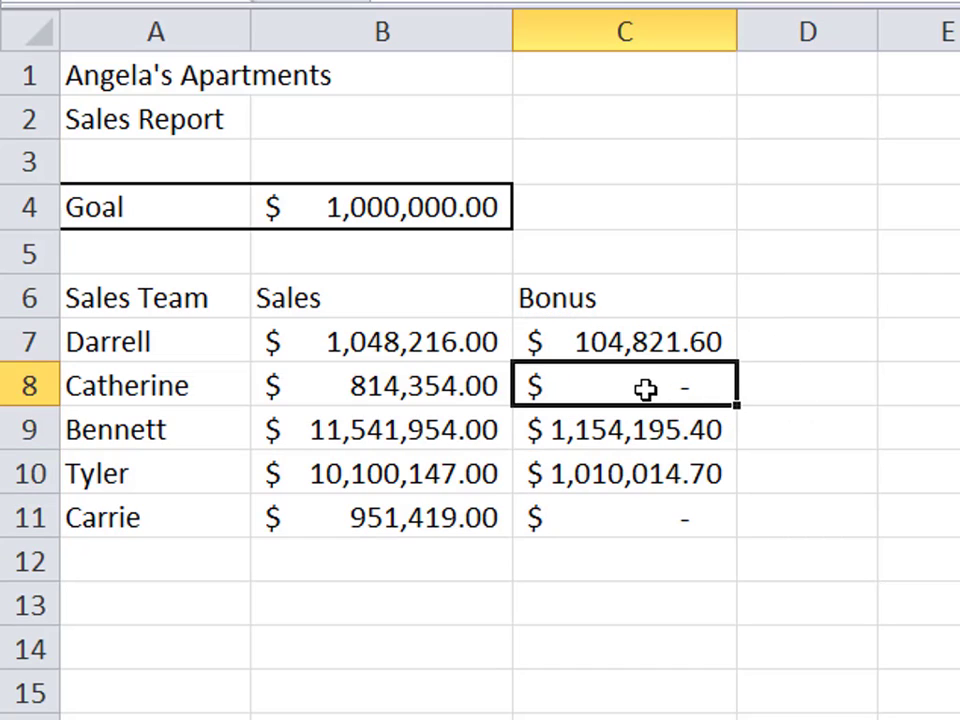
left_click(623, 517)
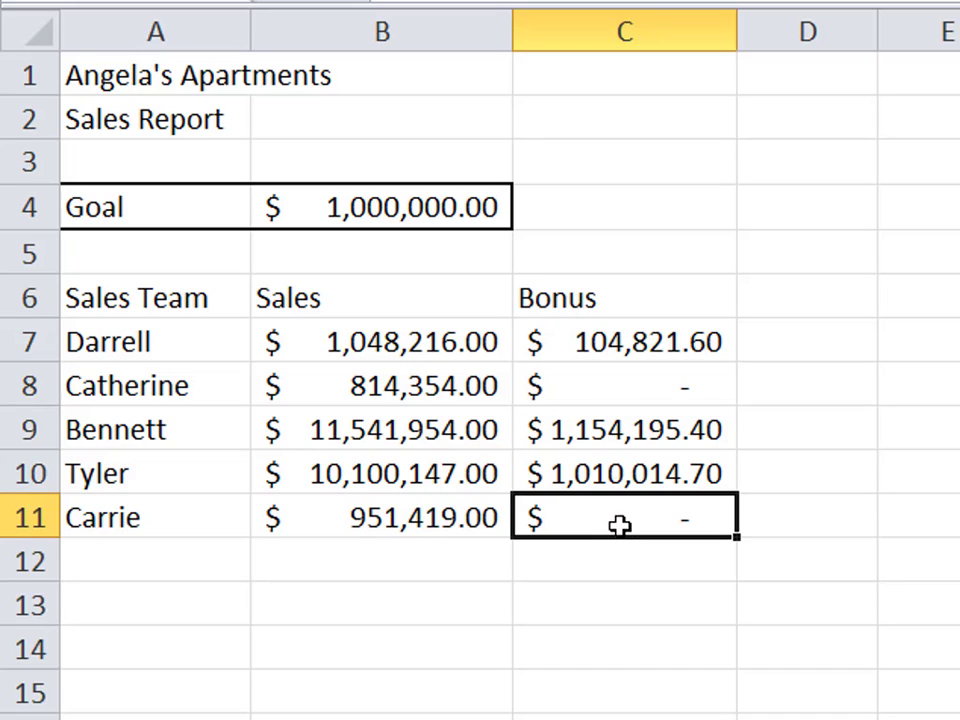
Examine the Bonus results, checking rows 8 and 11 against the goal and highlighting rows 7, 9 and 10
left_click(615, 386)
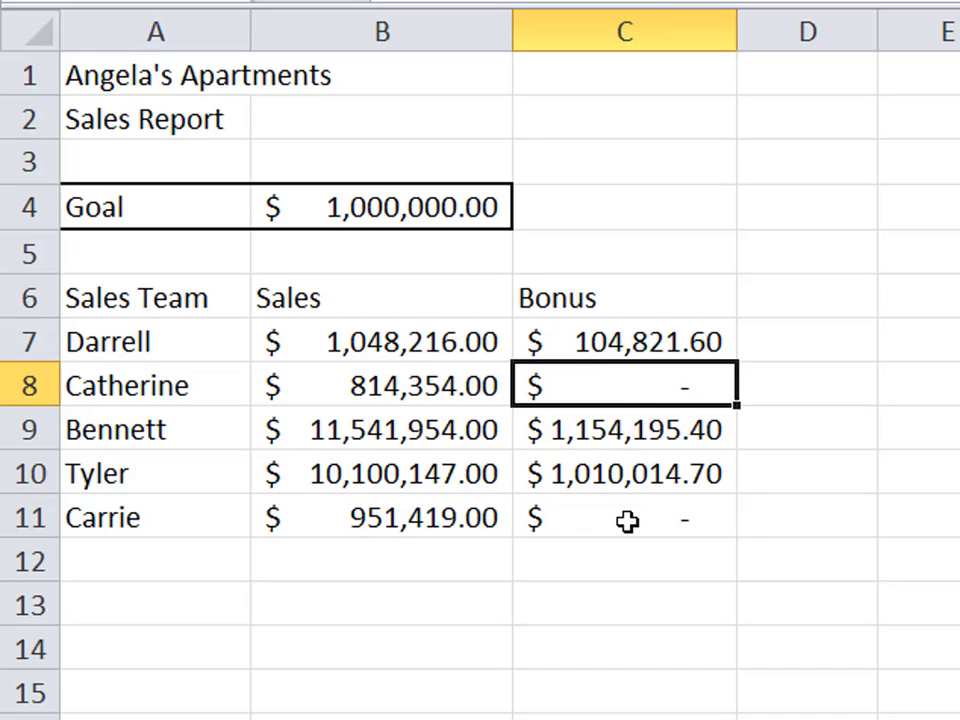
left_click(626, 518)
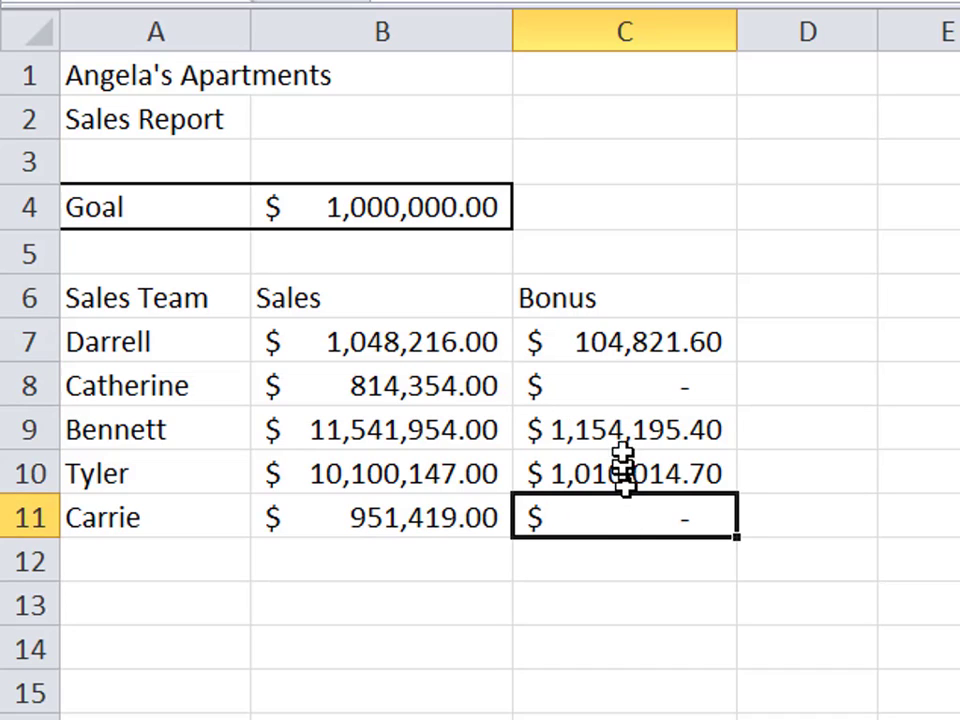
left_click(615, 376)
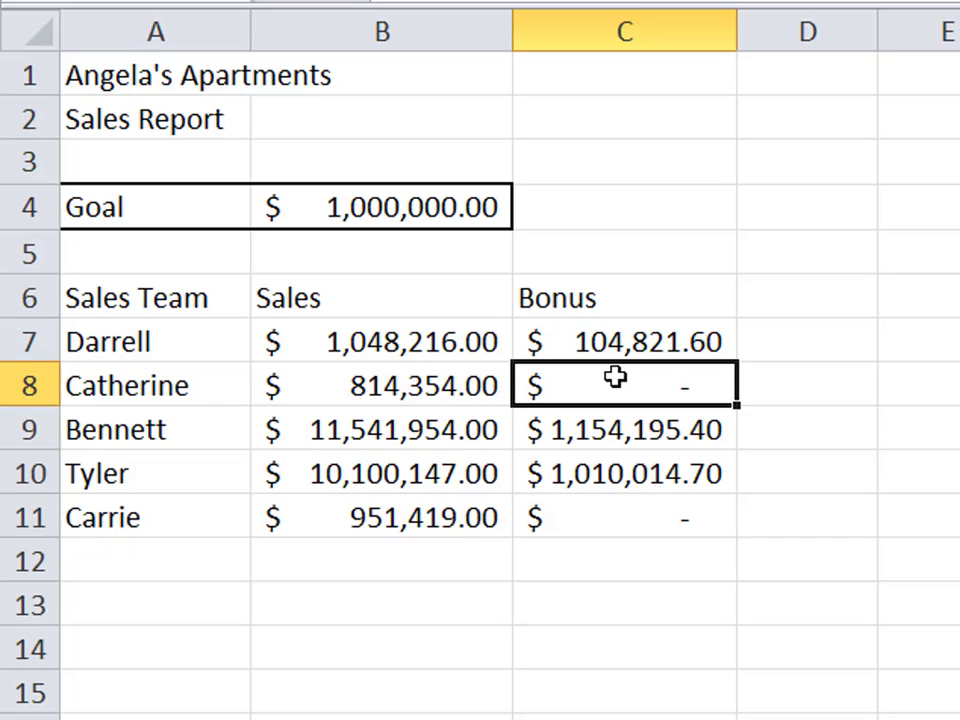
left_click(330, 516)
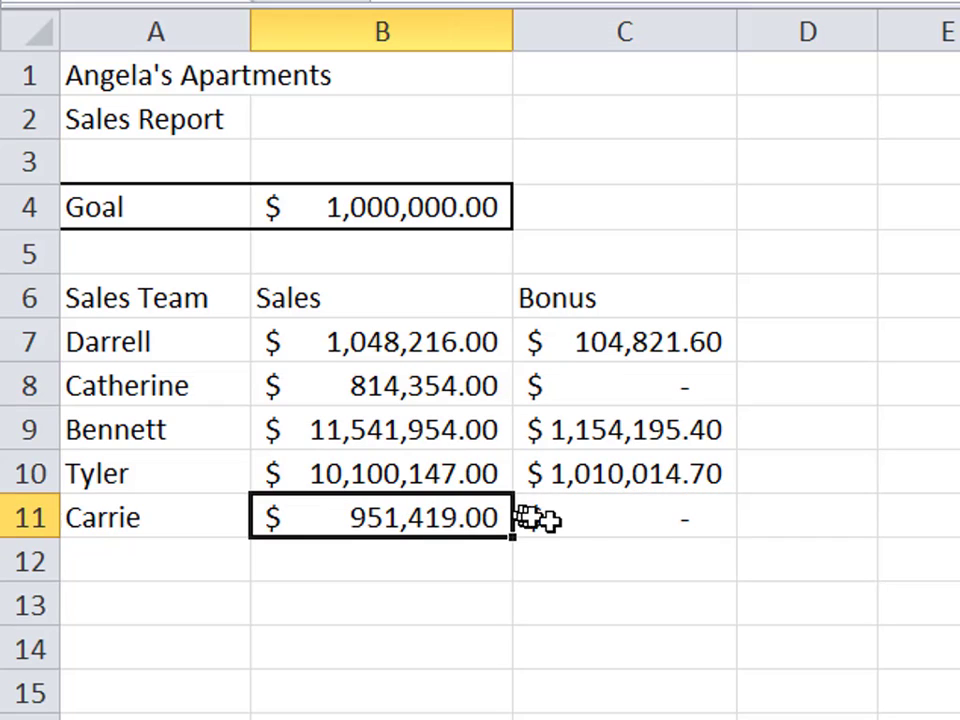
left_click(582, 527)
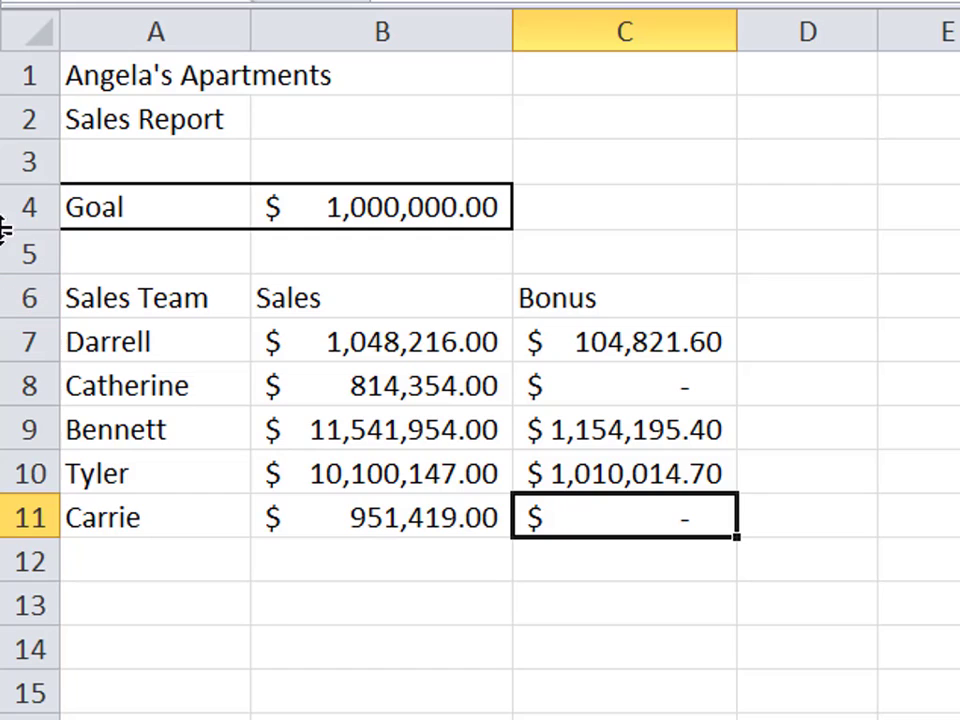
left_click(30, 332)
left_click(12, 429, "ctrl")
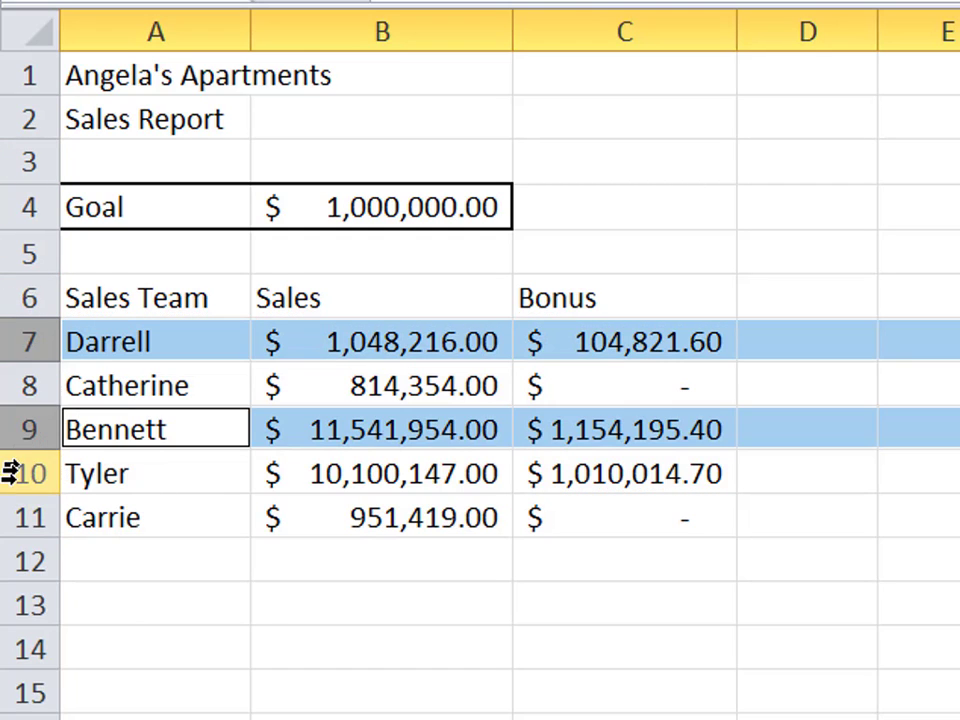
left_click(10, 475, "ctrl")
left_click(155, 677, "ctrl")
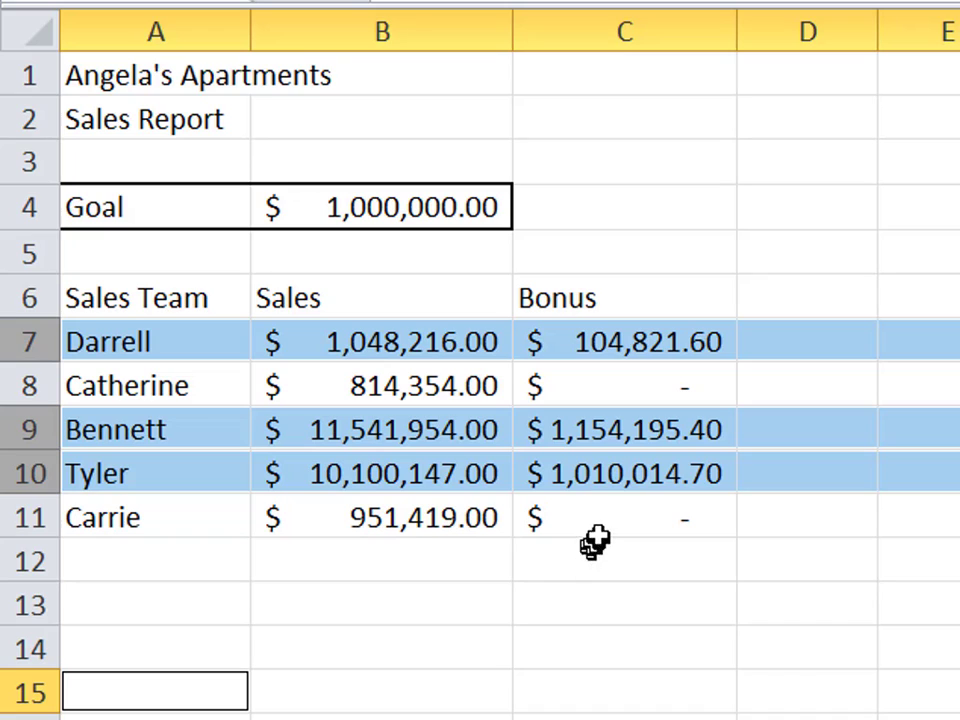
Compare the sales amounts with the calculated bonuses in rows 7, 9 and 10
left_click(439, 342)
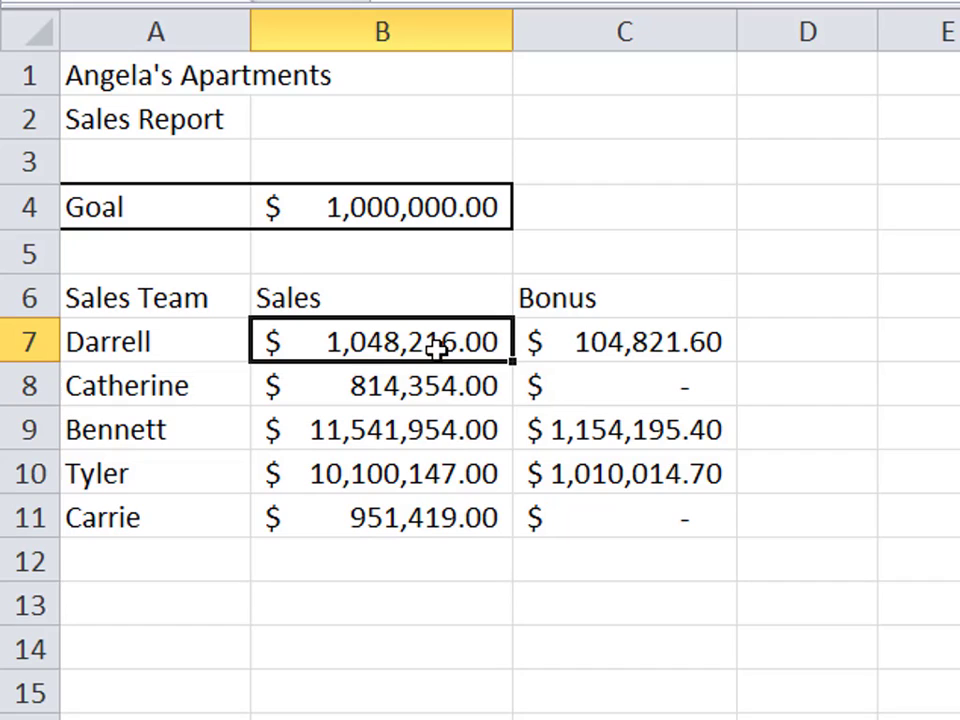
left_click(578, 344)
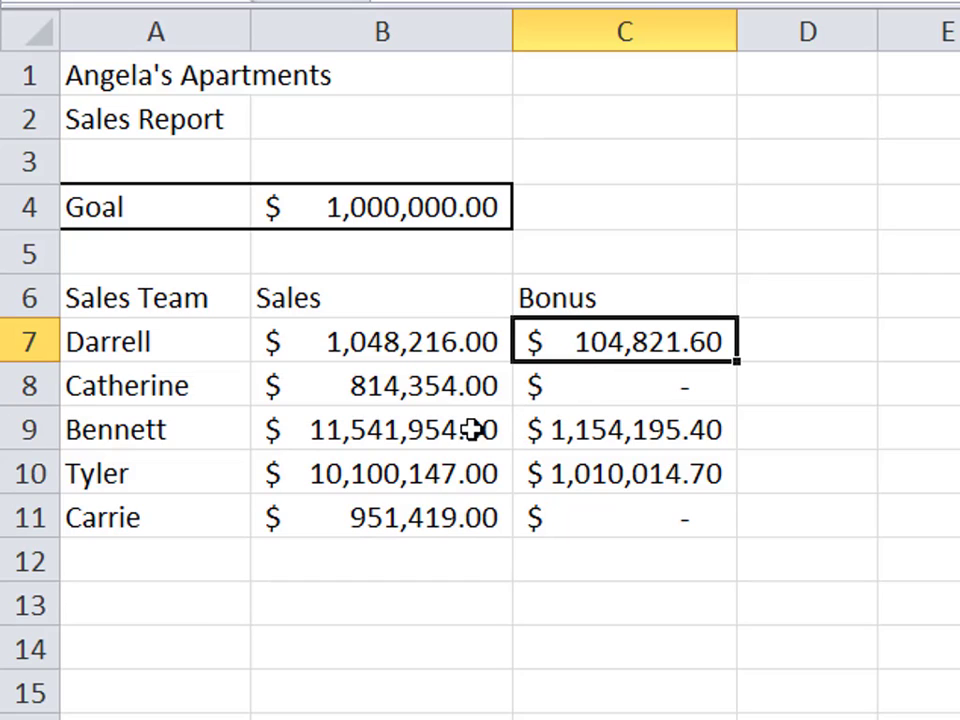
left_click_drag(476, 429, 462, 455)
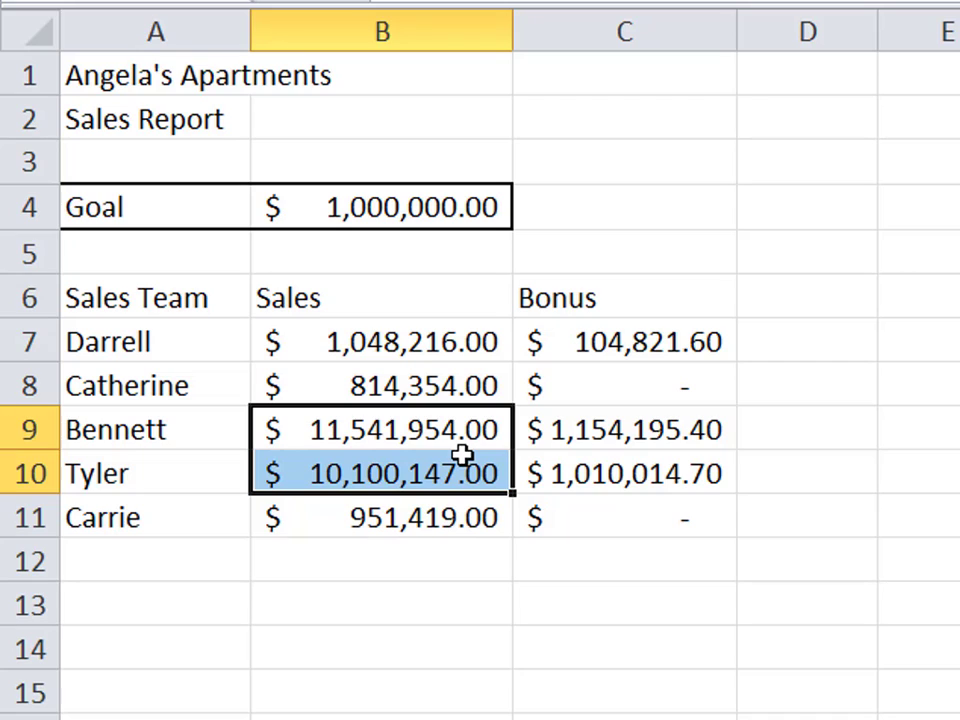
left_click_drag(462, 455, 510, 454)
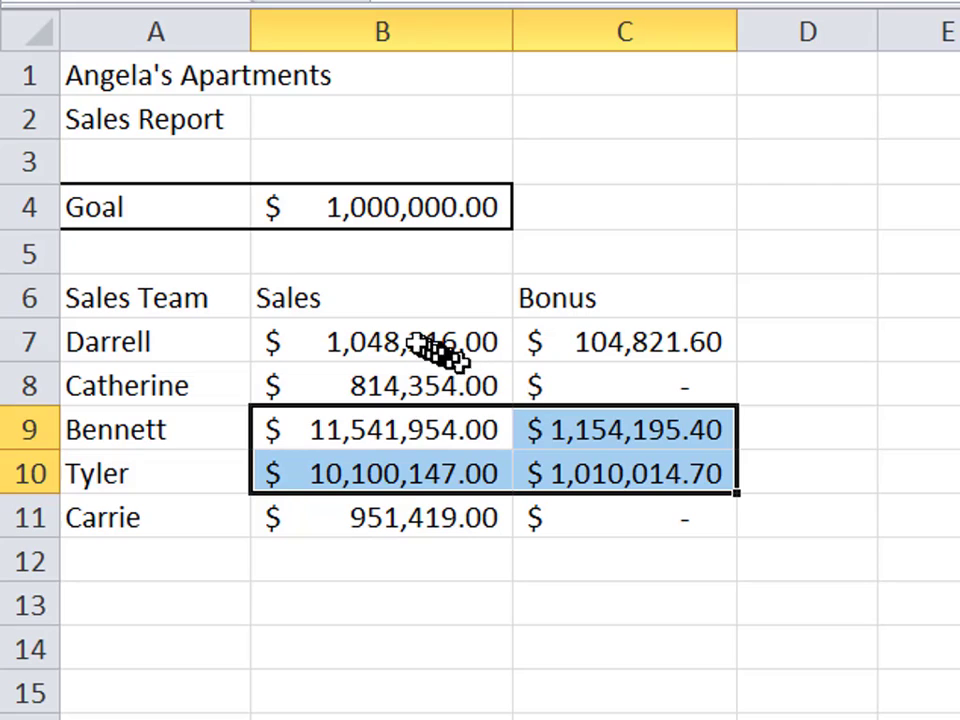
left_click_drag(437, 350, 596, 339)
left_click(609, 343)
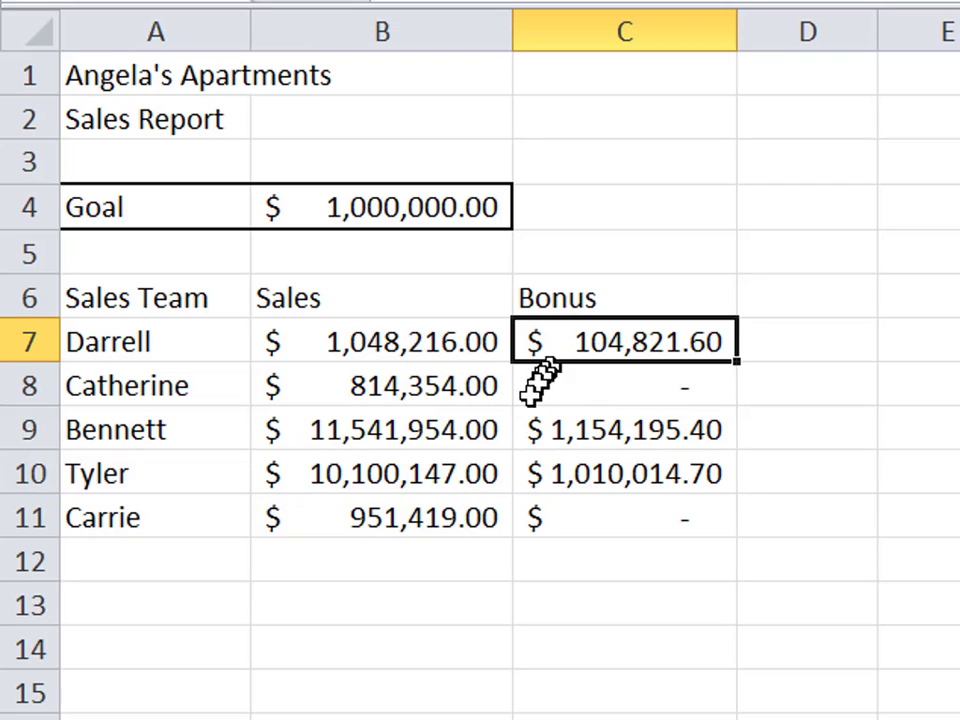
left_click_drag(471, 429, 573, 486)
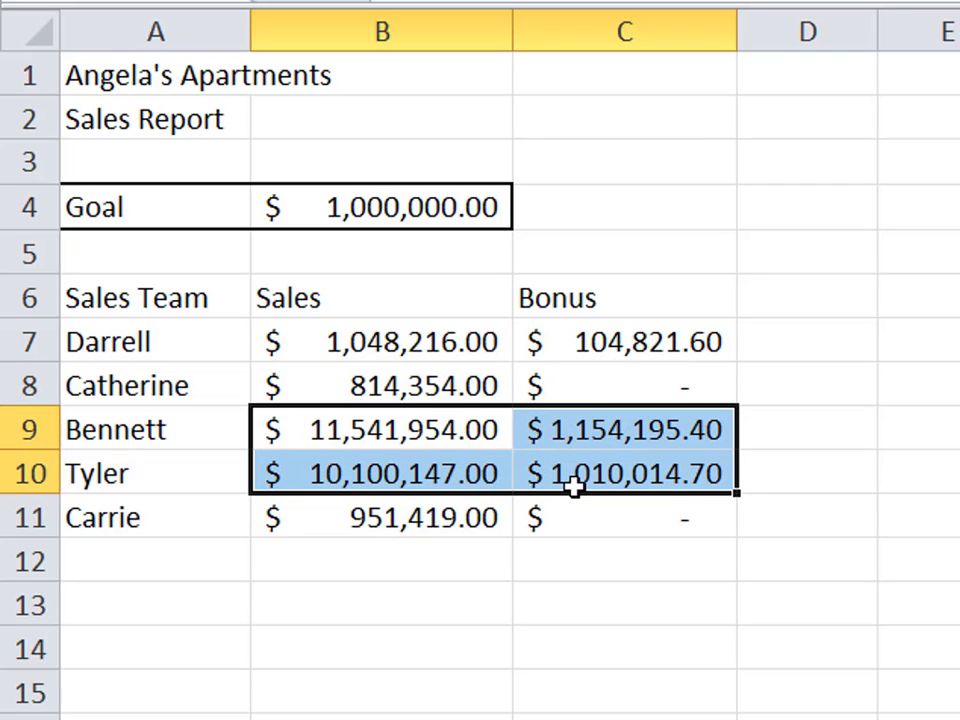
left_click(590, 546)
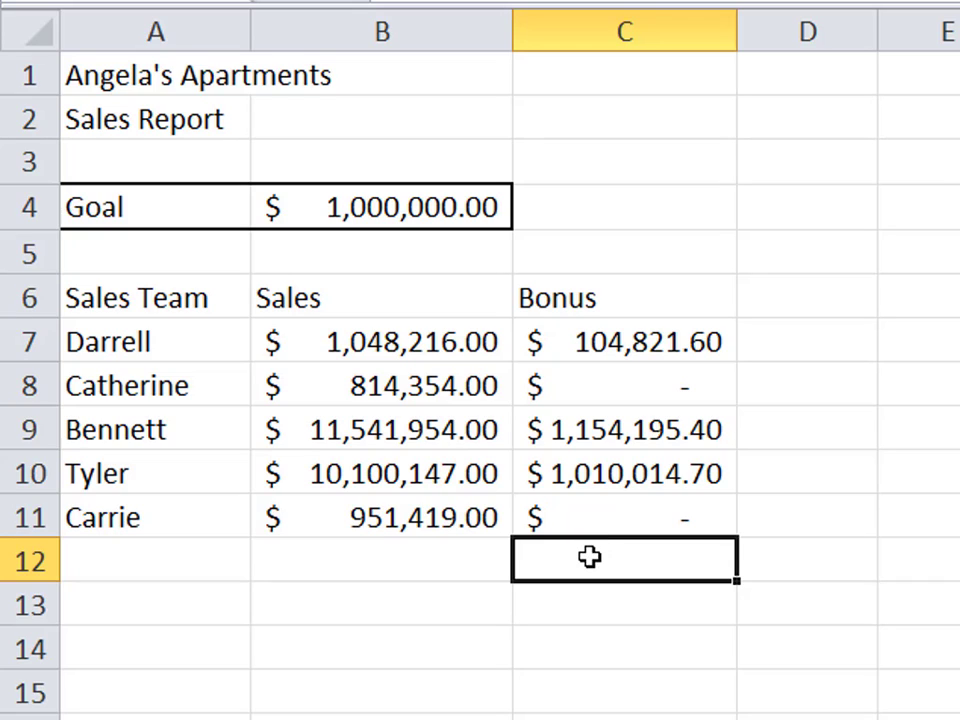
Replace the 0 in the C7 IF formula's false value with the text "Better luck next time"
left_click(677, 342)
double_click(683, 342)
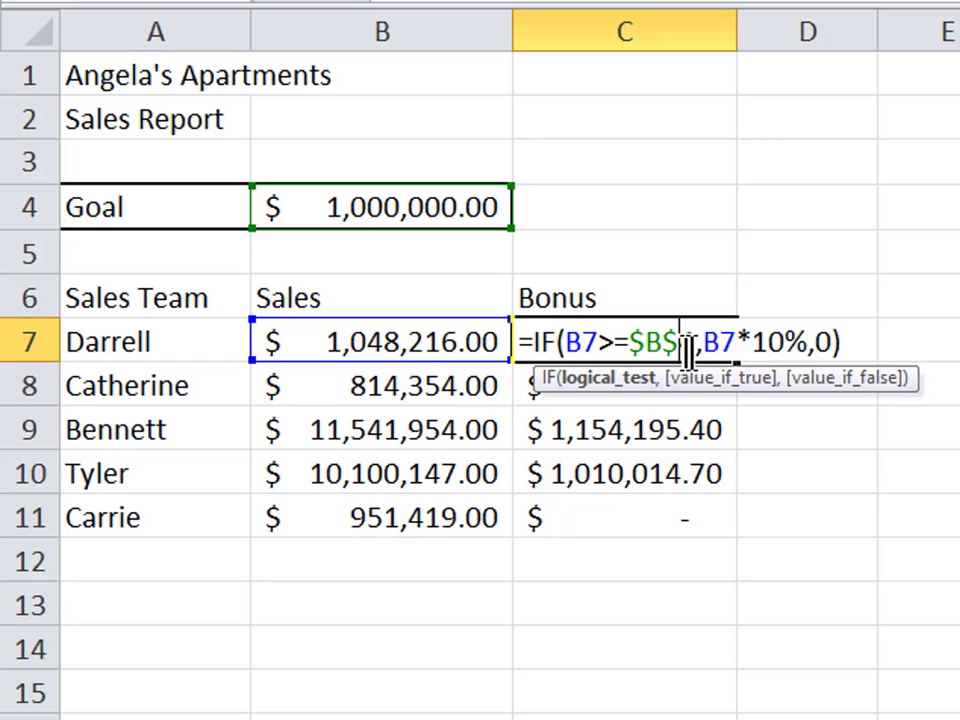
left_click(817, 338)
key("shift+Right")
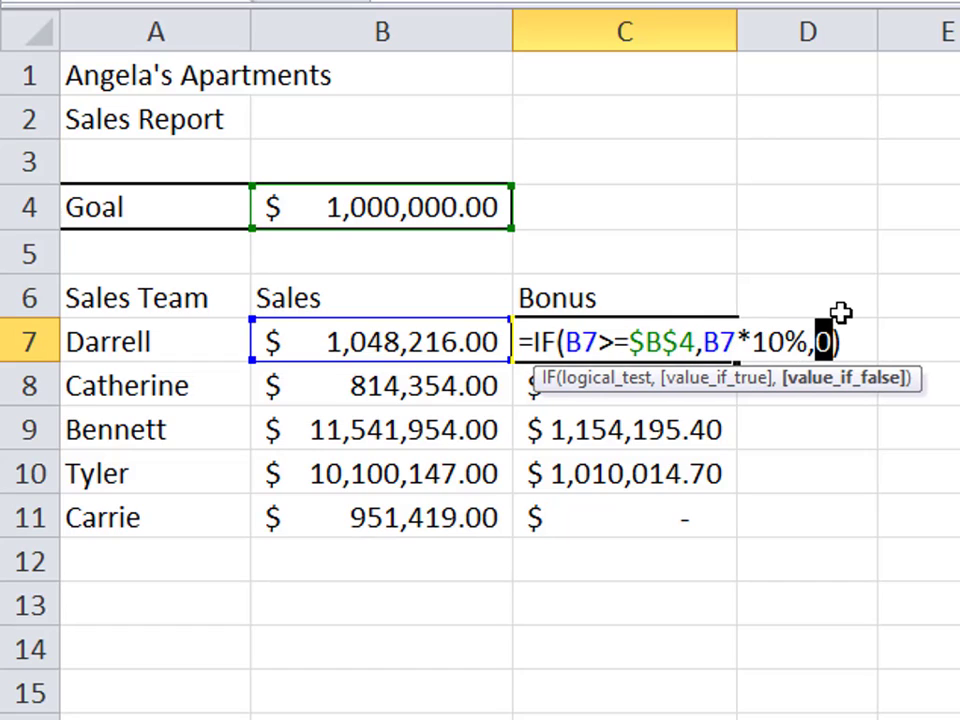
type("\"")
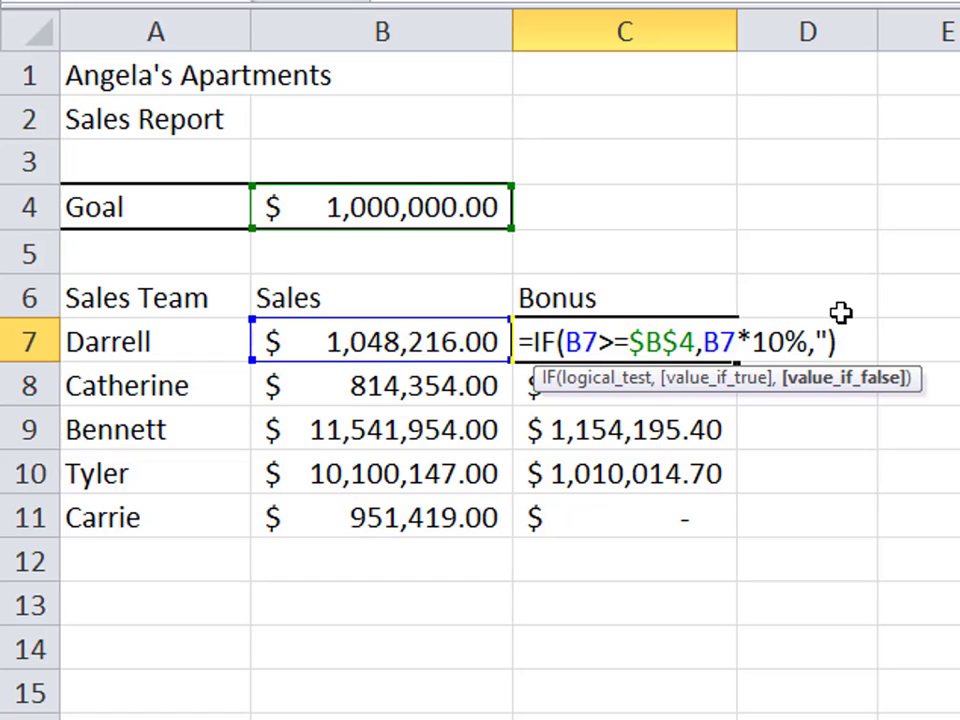
type("Better luc")
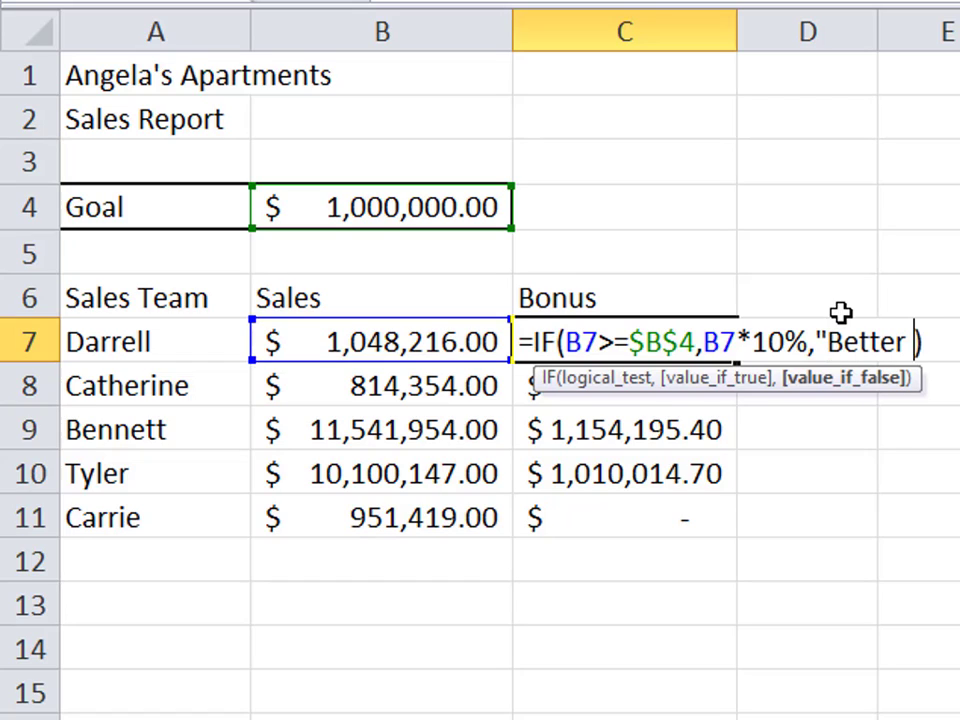
type("k")
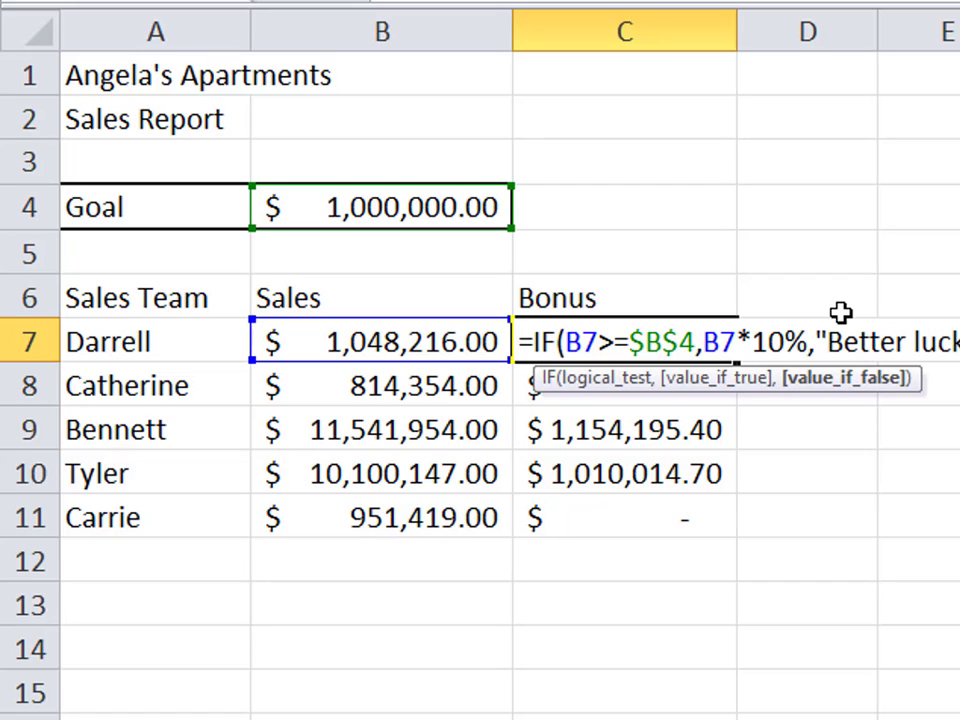
key("Return")
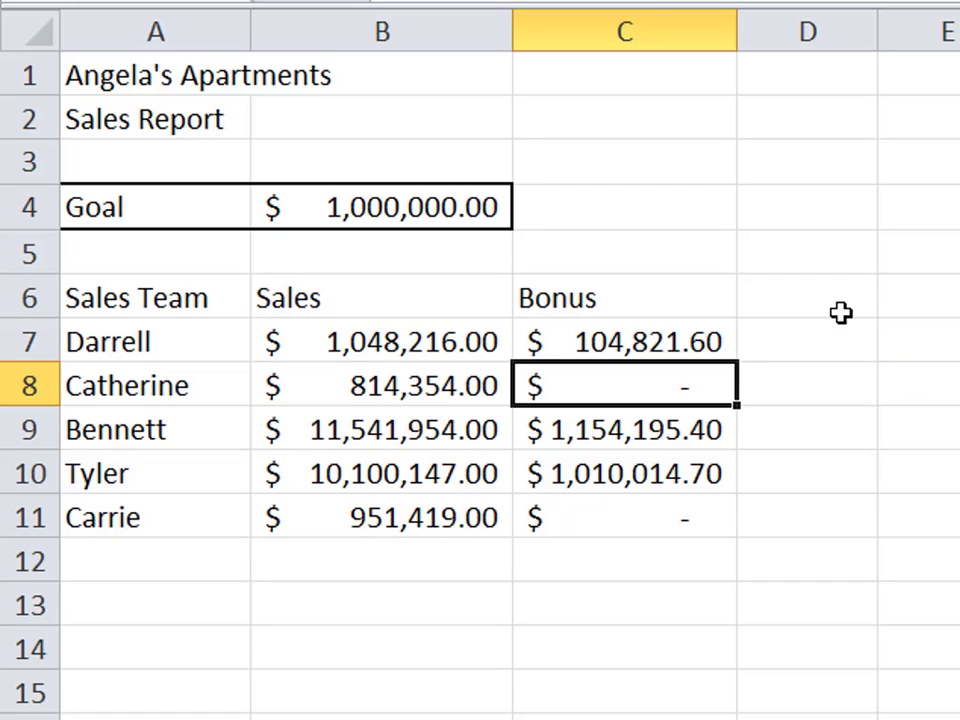
Fill the C7 formula down through C11 and widen column C to fit the "Better luck next time" message
left_click(725, 345)
left_click_drag(735, 363, 703, 505)
left_click(690, 390)
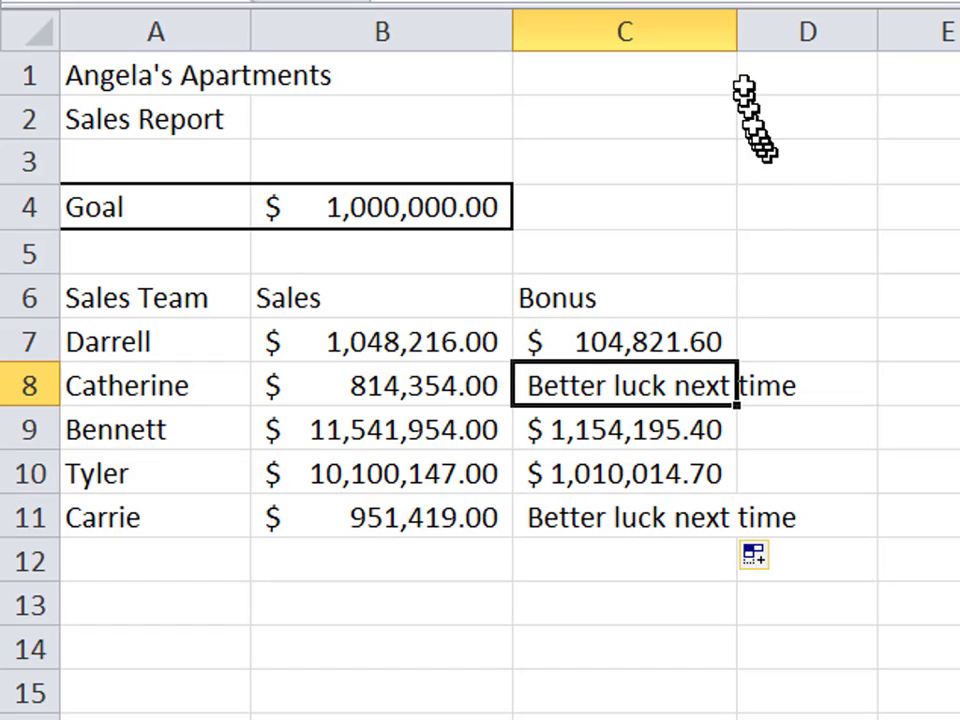
left_click_drag(743, 40, 831, 36)
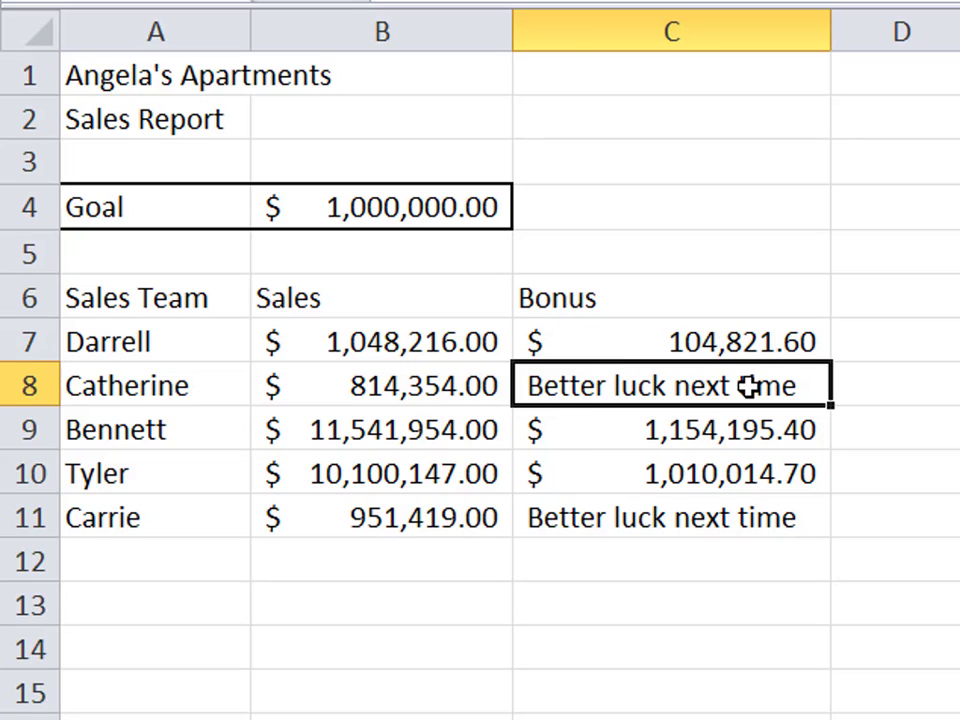
Replace the message in the C7 IF formula's false value with the calculation B7*2%
left_click(750, 347)
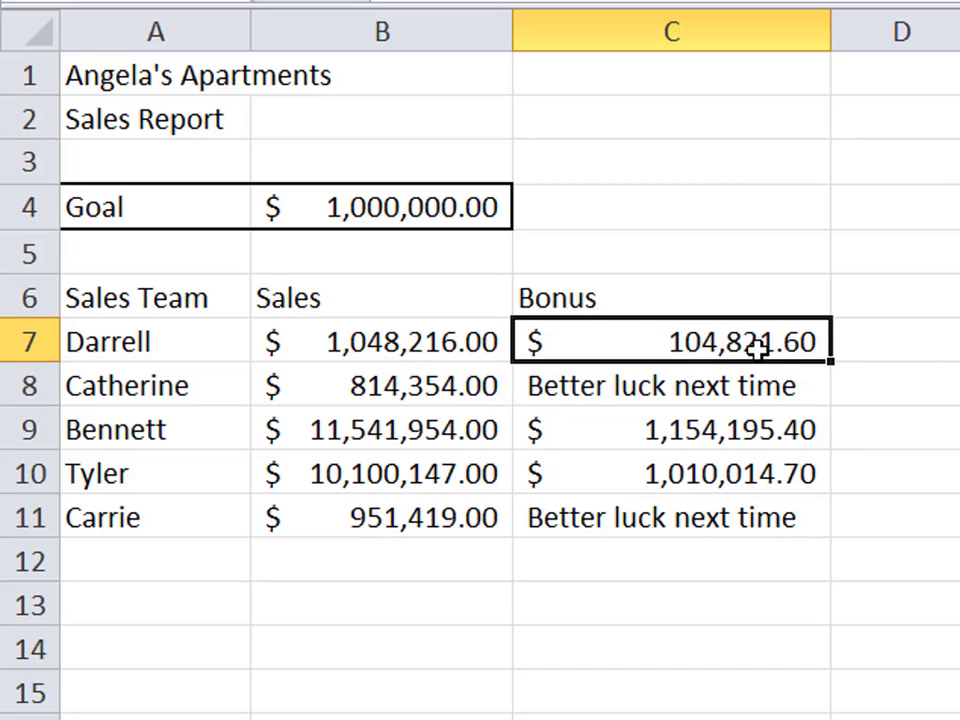
double_click(752, 345)
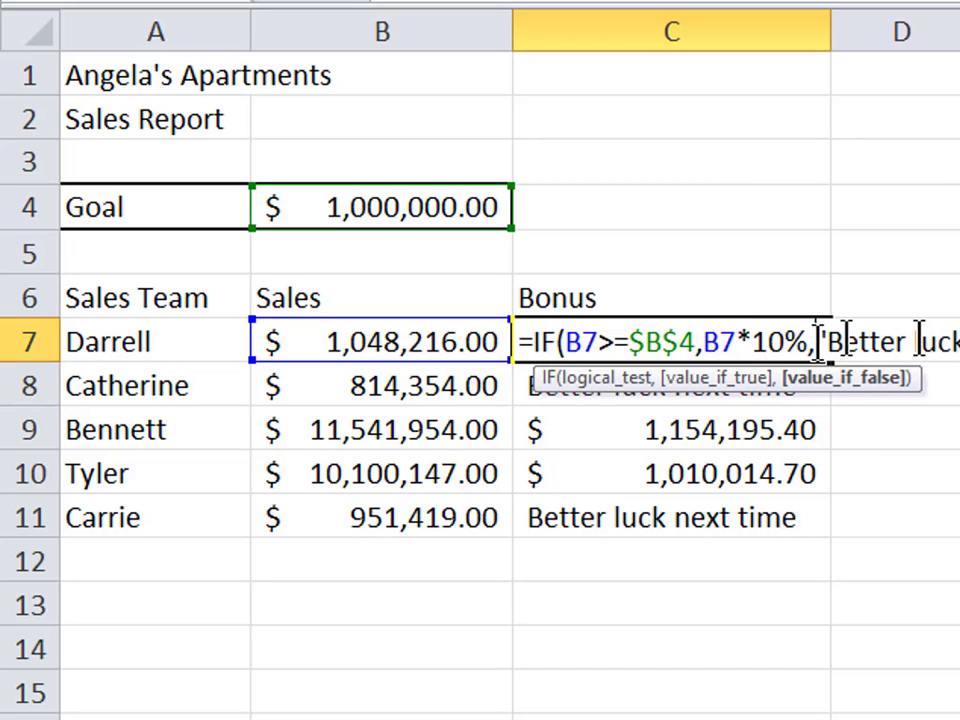
left_click_drag(817, 342, 958, 342)
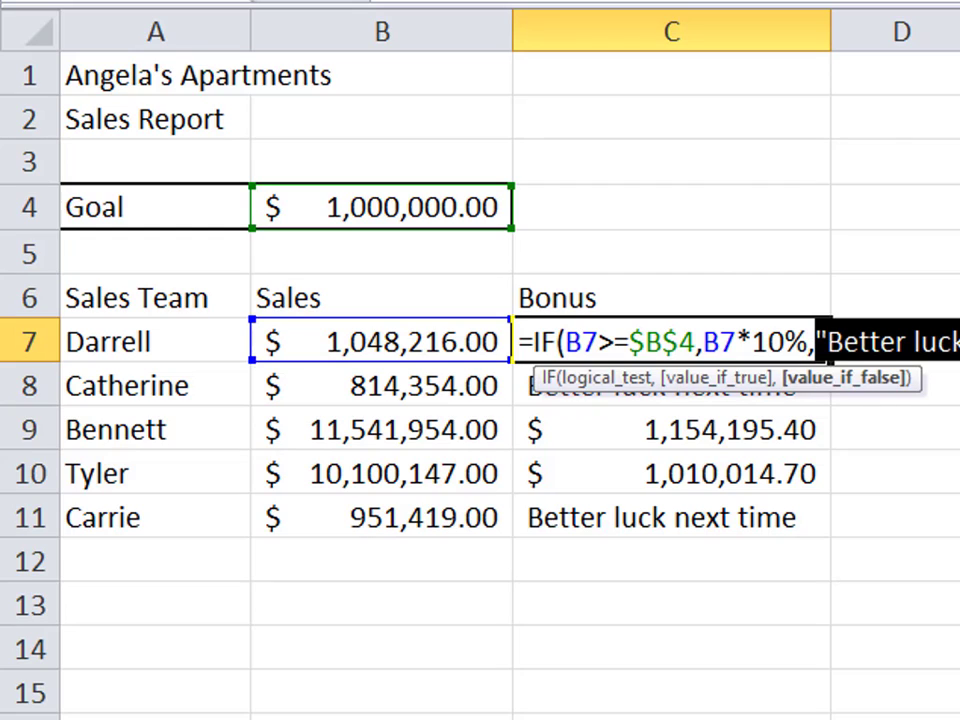
key("Delete")
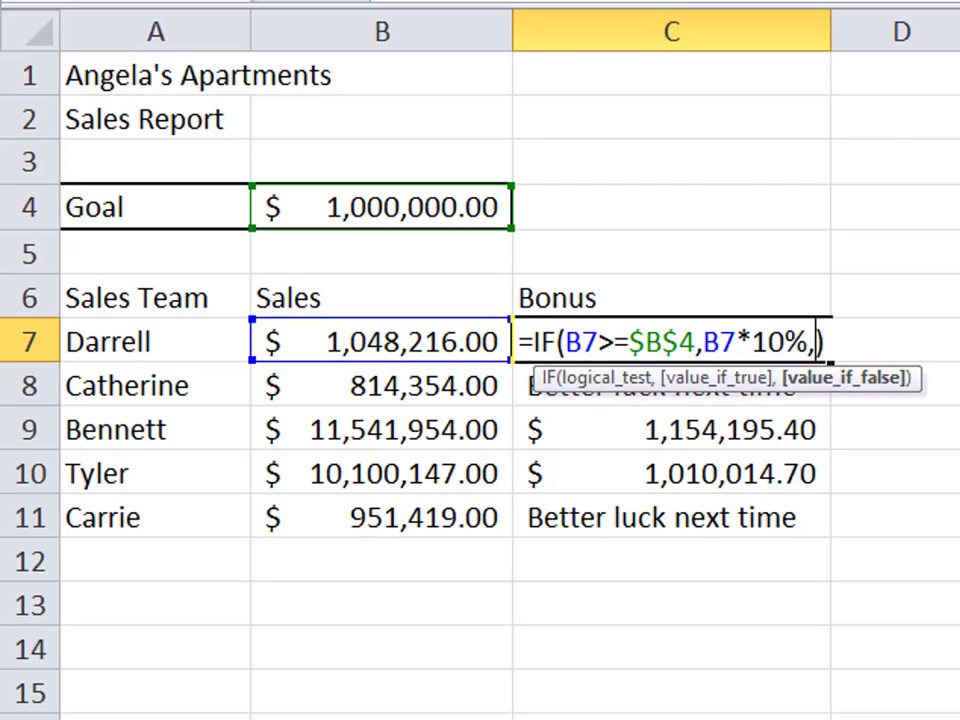
type("B7*2")
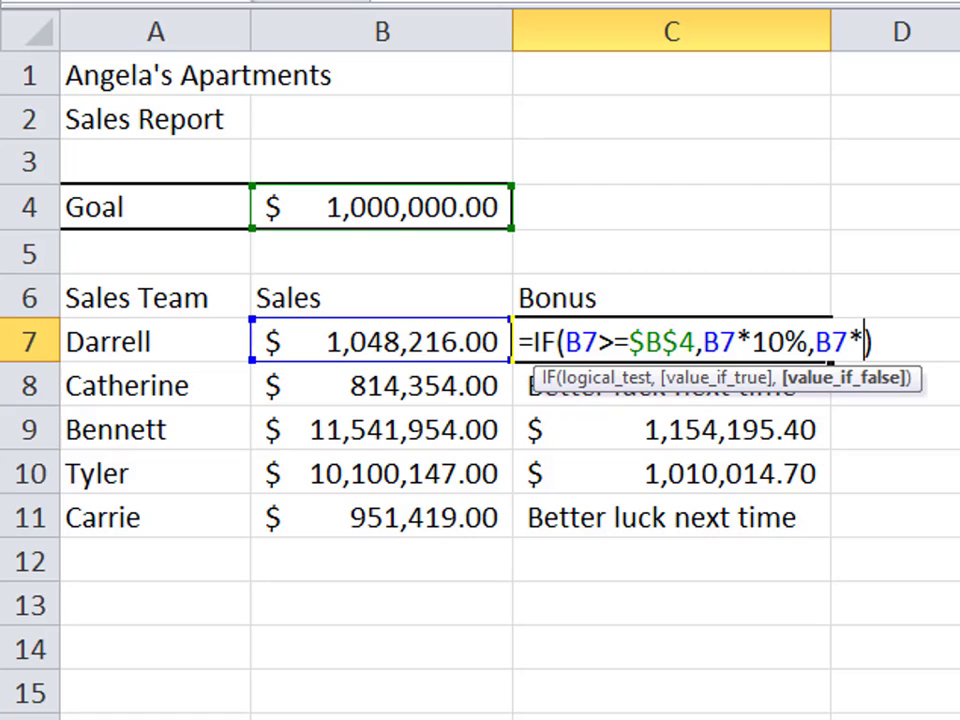
type("$")
key("BackSpace")
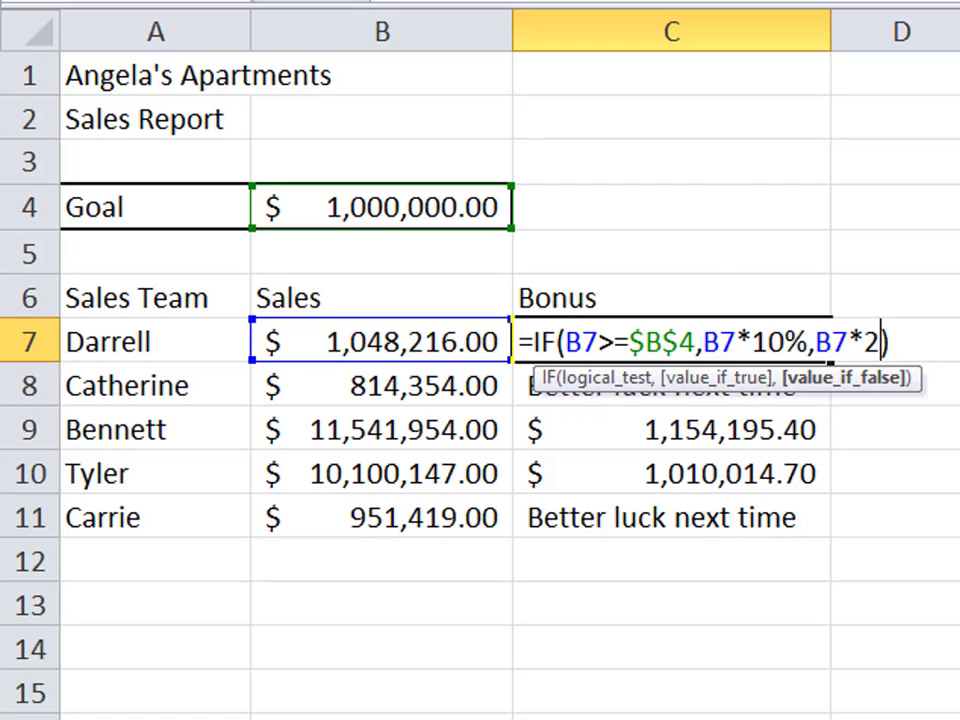
type("%")
key("Return")
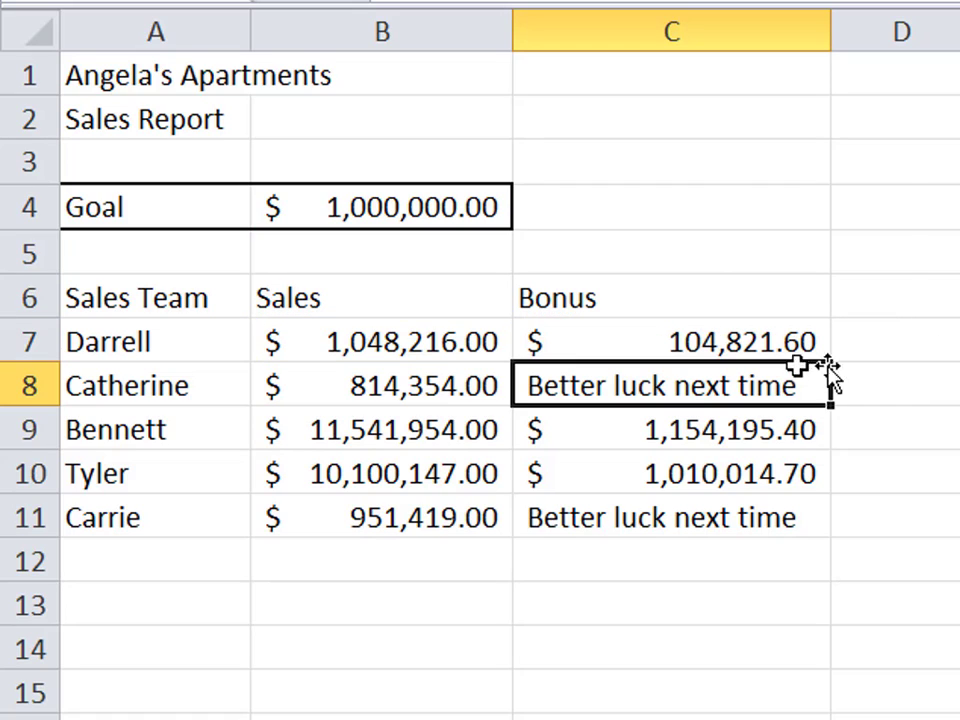
Fill the 10% or 2% bonus formula from C7 down through C11
left_click(789, 343)
left_click(836, 368)
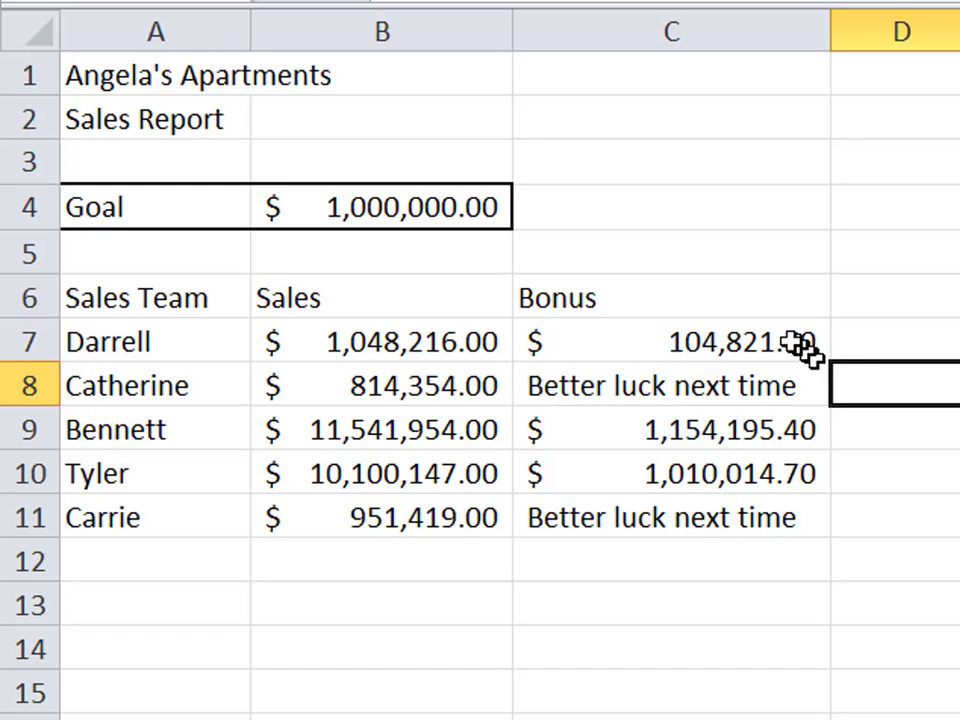
left_click(801, 343)
left_click_drag(831, 363, 834, 521)
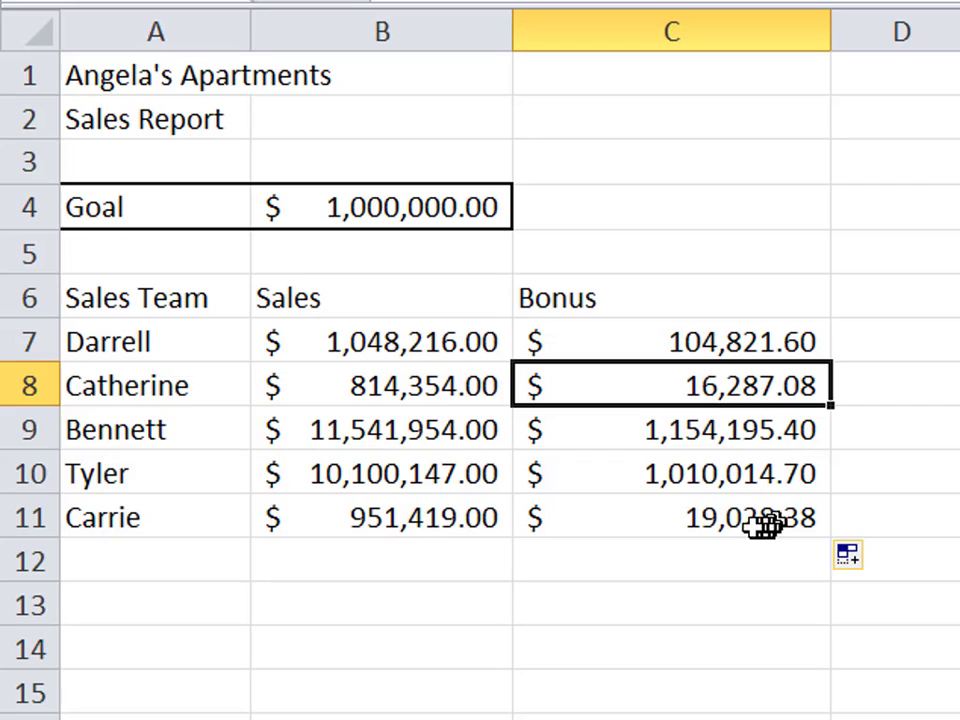
Review the bonus in C11 and the bonuses of the goal-meeting rows in C7, C9 and C10
left_click(678, 516)
left_click(638, 342)
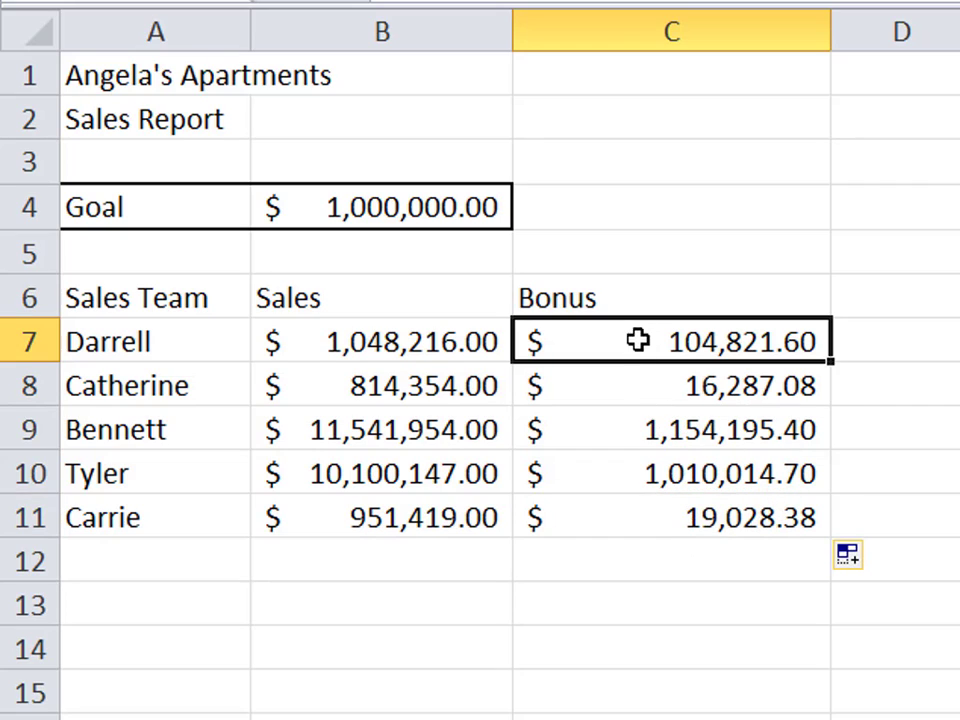
left_click(635, 430, "ctrl")
left_click(626, 476, "ctrl")
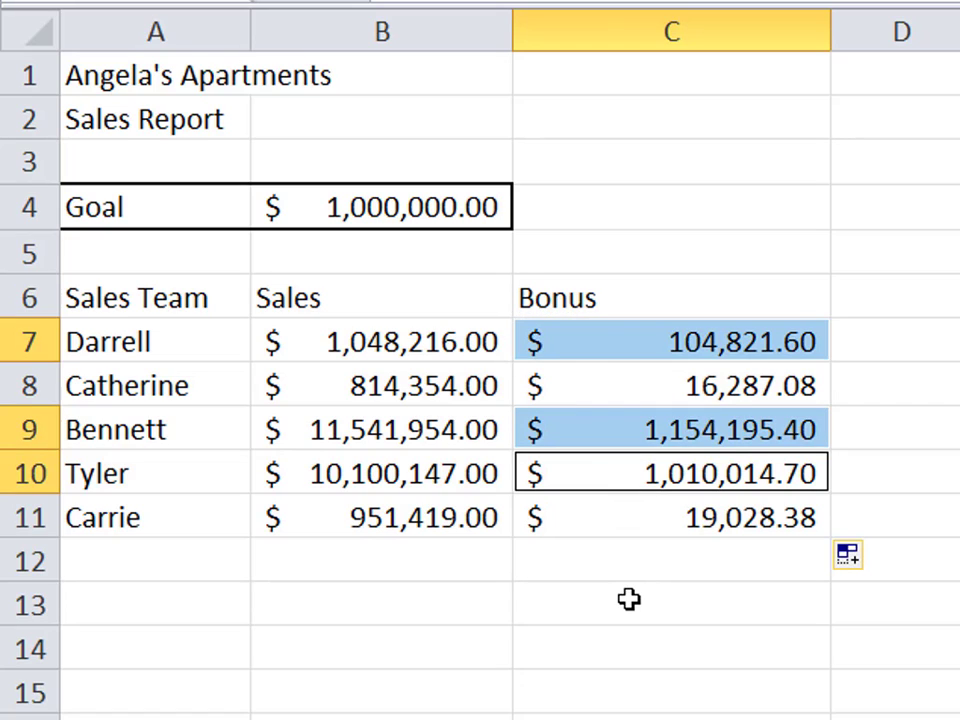
left_click(703, 562)
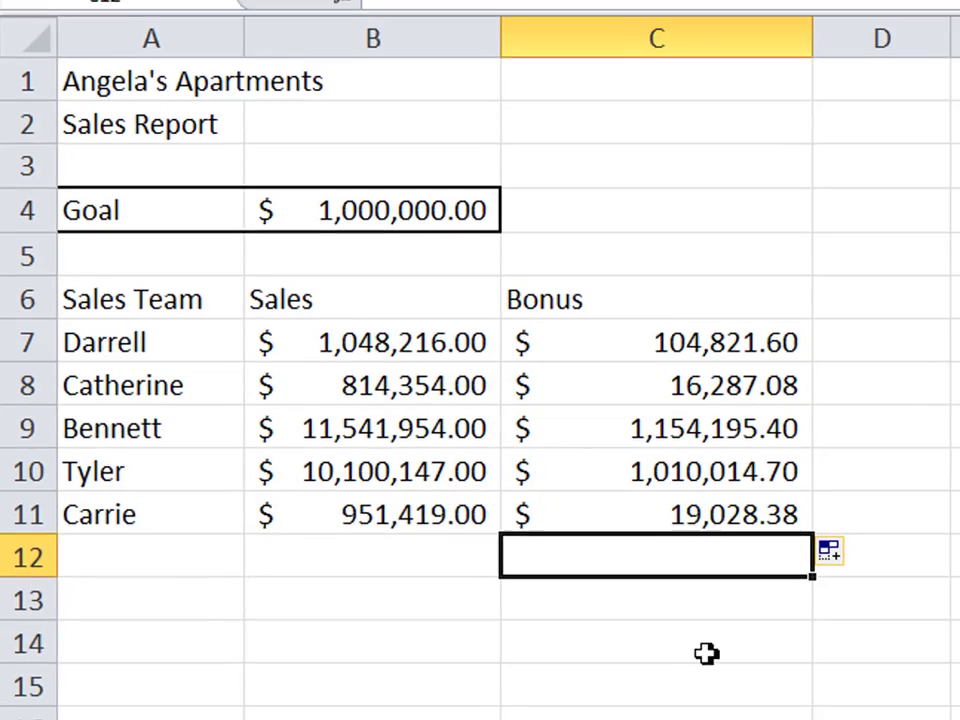